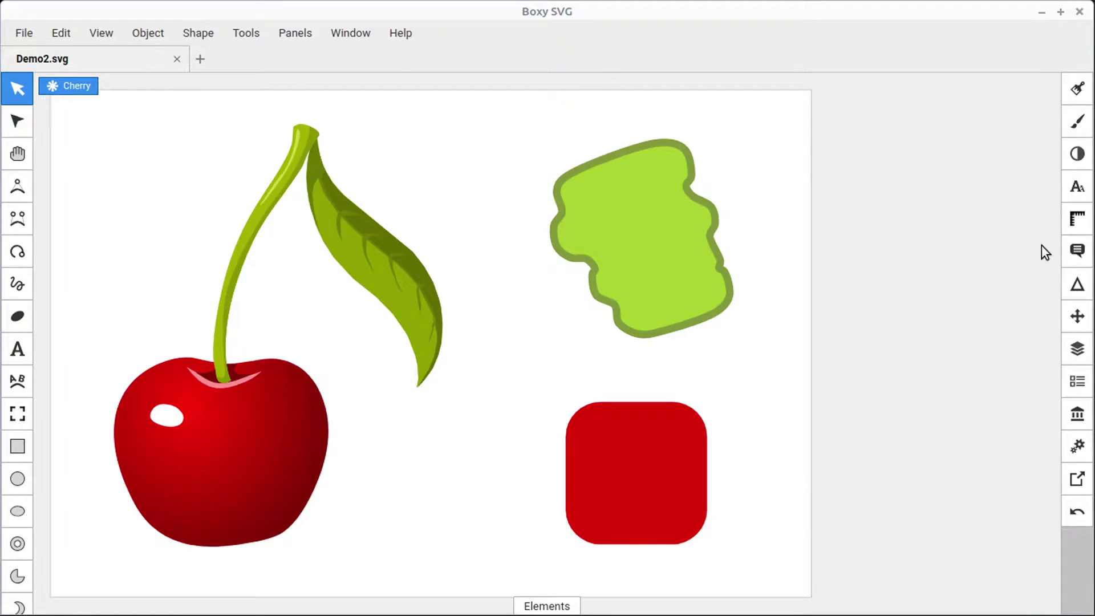
Show the Geometry panel and inspect the rectangle, green blob and cherry, ending with the red rectangle selected
click(1080, 223)
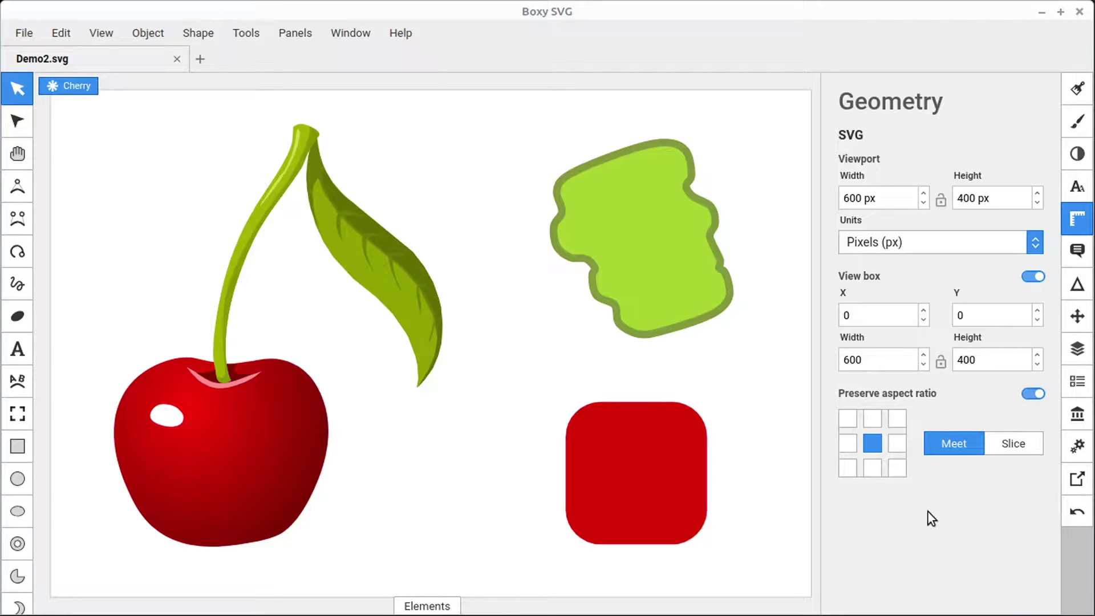
click(666, 471)
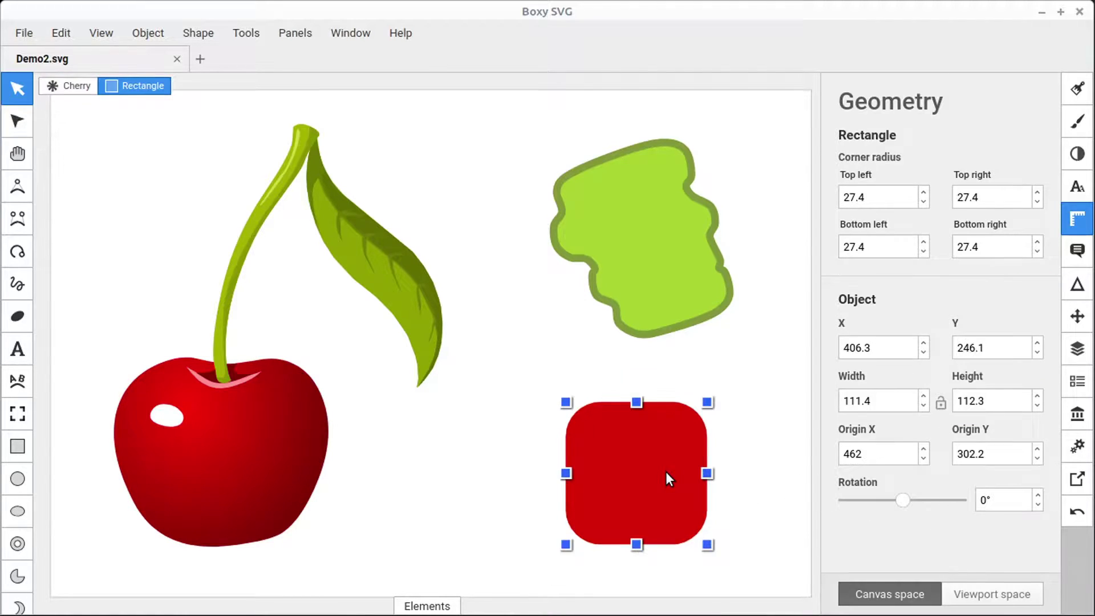
click(650, 227)
click(280, 420)
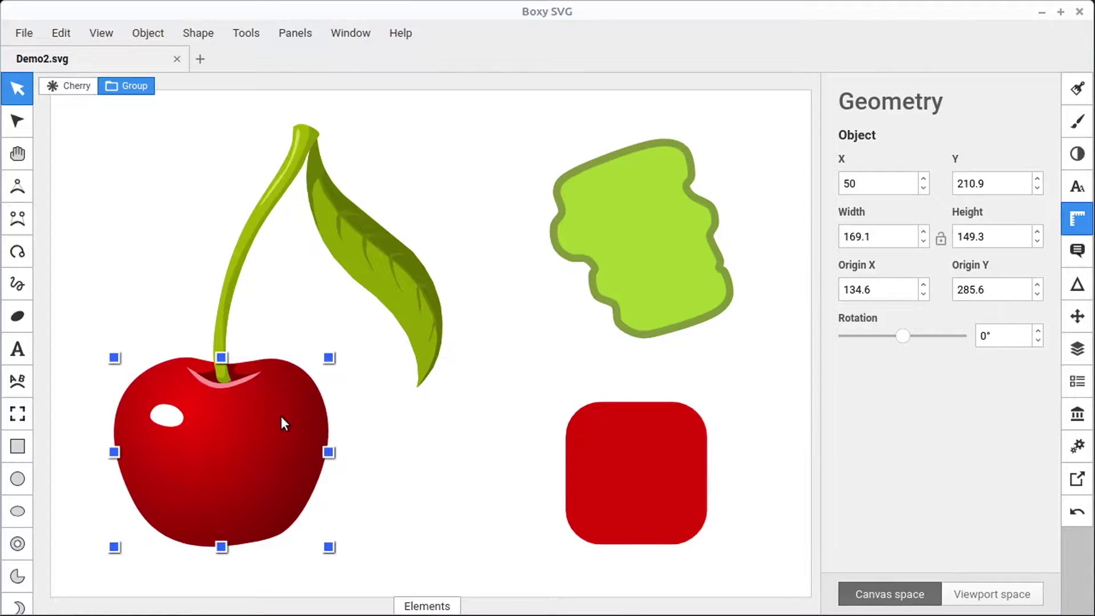
click(645, 477)
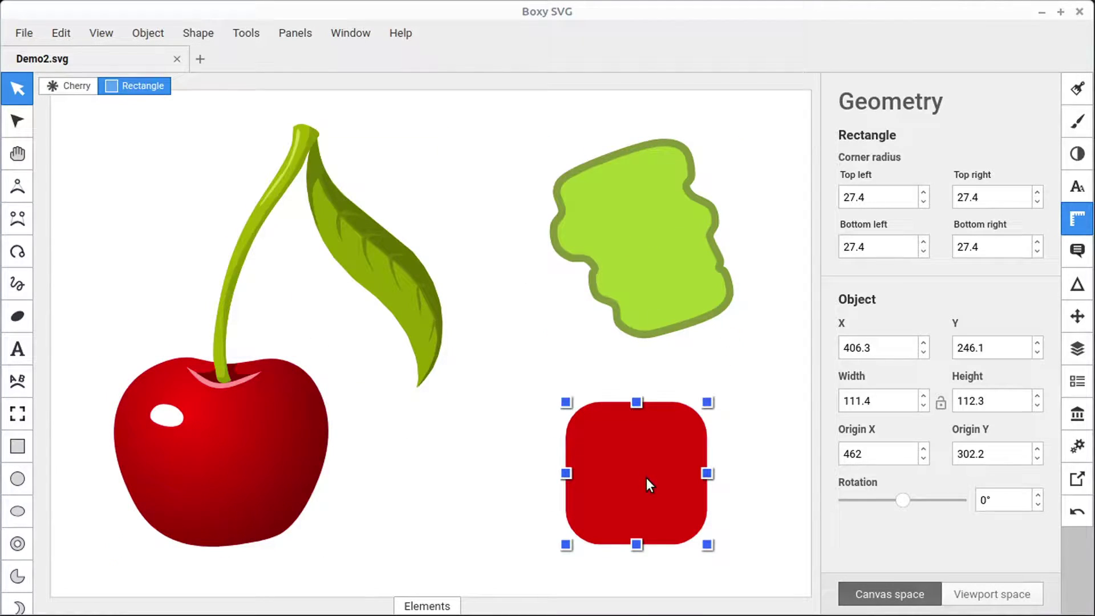
Move the red rectangle to X 200.2 beside the cherry, then drag it back to the lower right
mouse_move(658, 477)
mouse_down()
mouse_move(621, 451)
mouse_move(520, 453)
mouse_move(520, 504)
mouse_move(575, 463)
mouse_move(536, 454)
mouse_move(521, 408)
mouse_move(506, 502)
mouse_move(662, 508)
mouse_move(550, 460)
mouse_move(644, 470)
mouse_up()
click(850, 350)
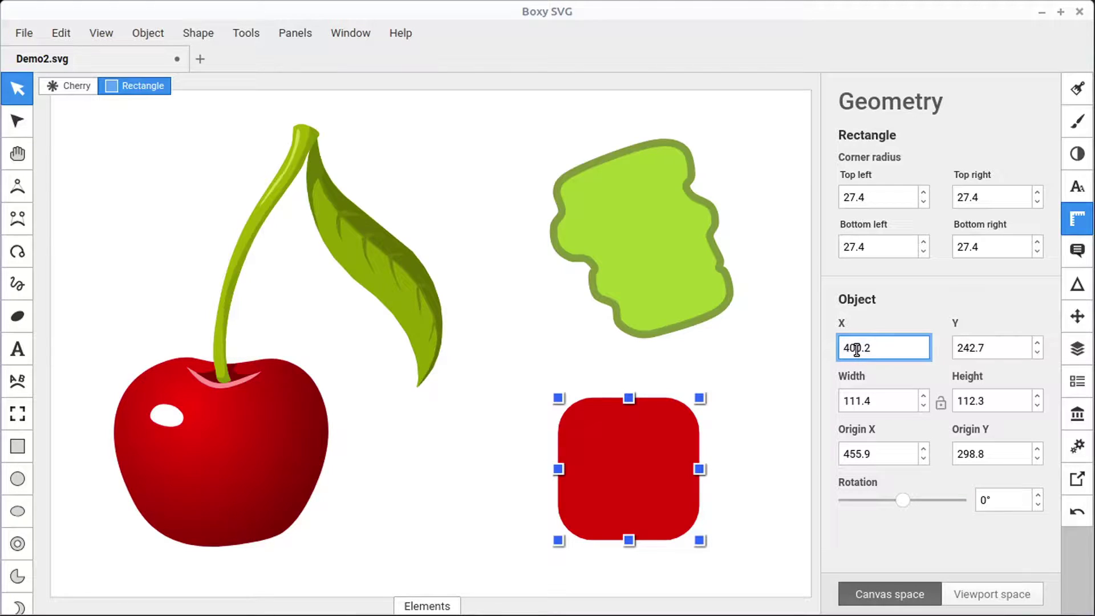
key(BackSpace)
text(2)
key(Return)
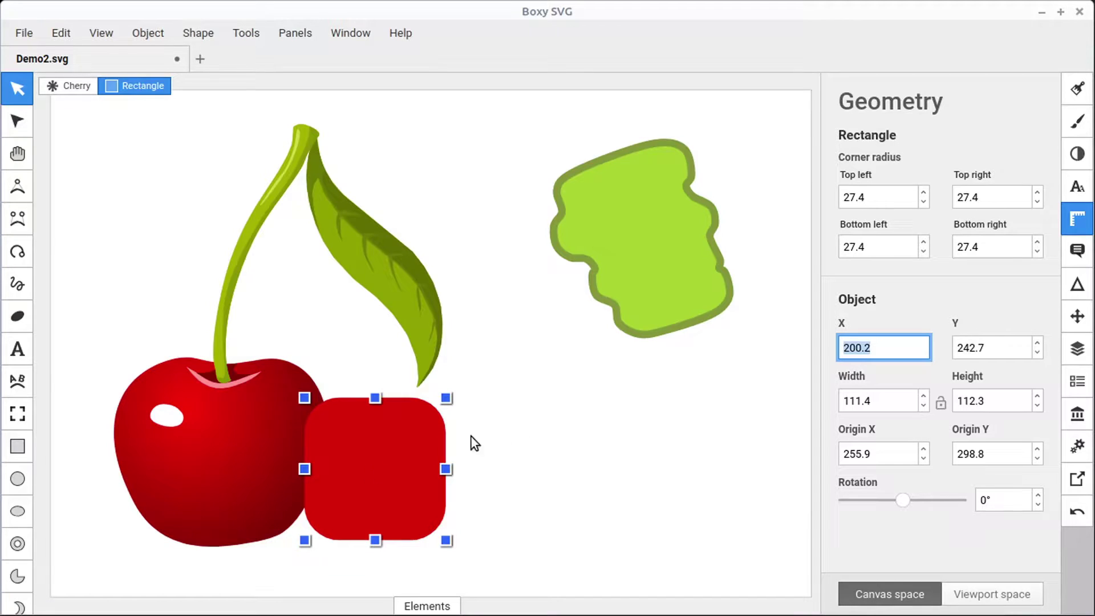
drag(364, 459, 540, 429)
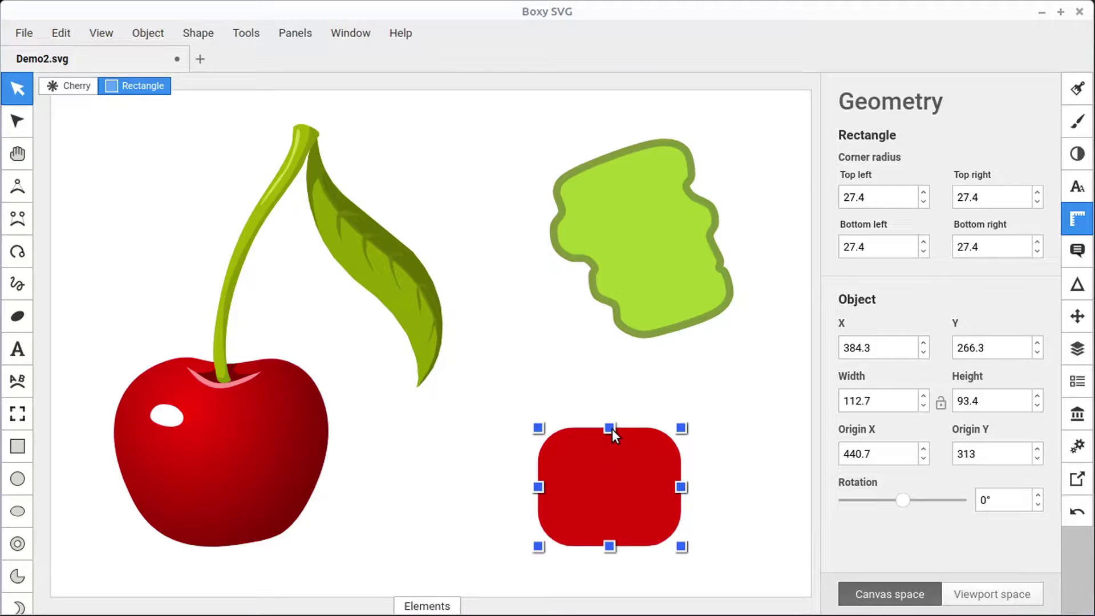
Widen the red rectangle to 137 and set its height to 245.3
drag(611, 423, 622, 362)
drag(539, 455, 507, 454)
click(964, 402)
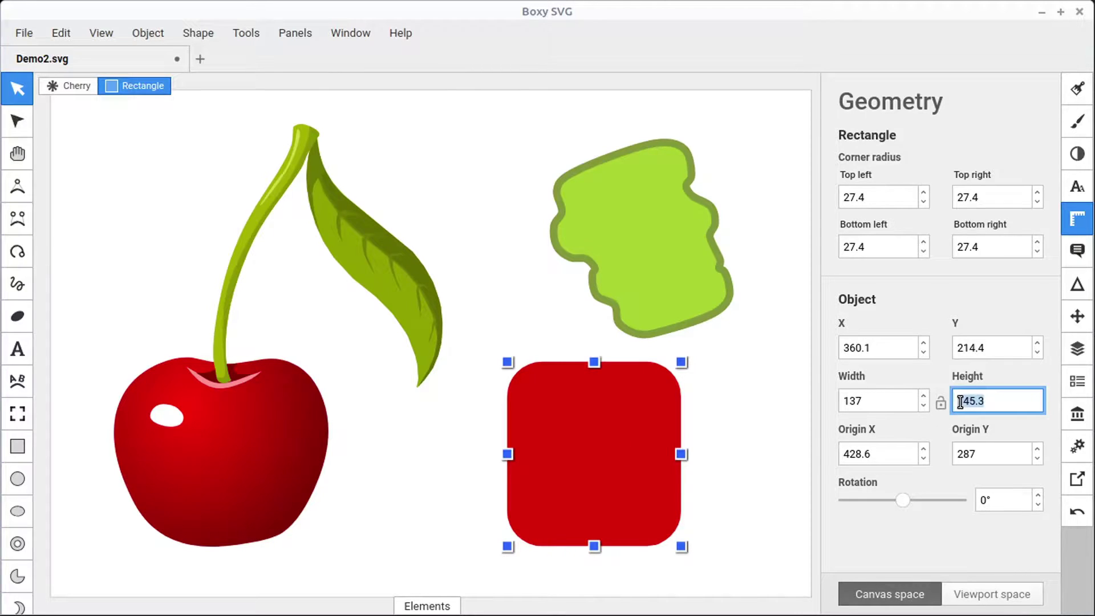
click(968, 402)
key(BackSpace)
text(2)
key(Return)
Shorten the rectangle to height 149.5 and place it below the green blob
drag(518, 501, 430, 376)
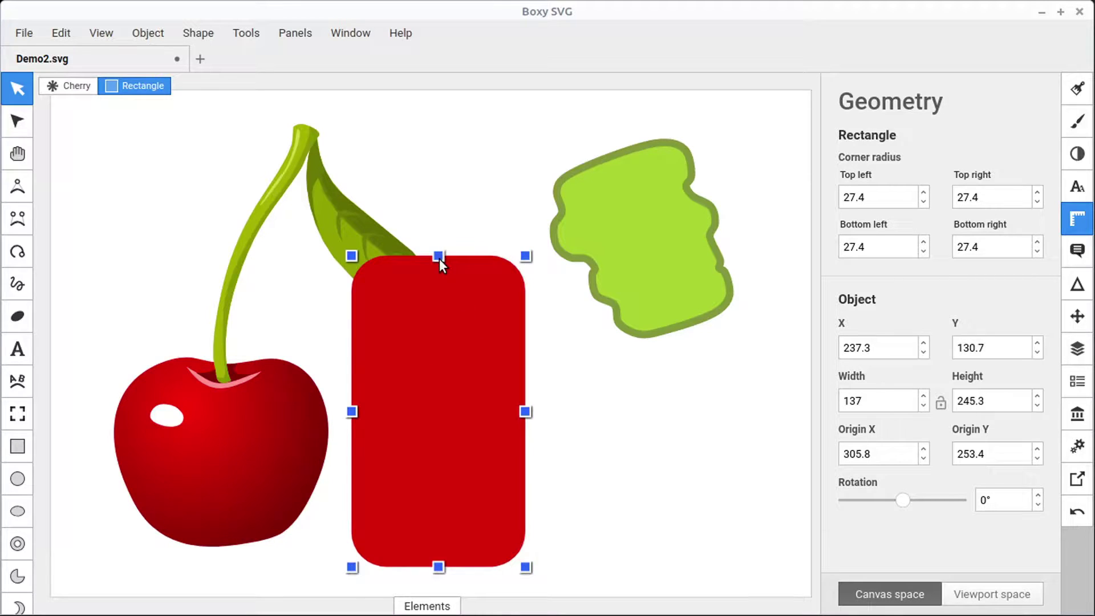
drag(439, 257, 434, 378)
drag(479, 420, 607, 411)
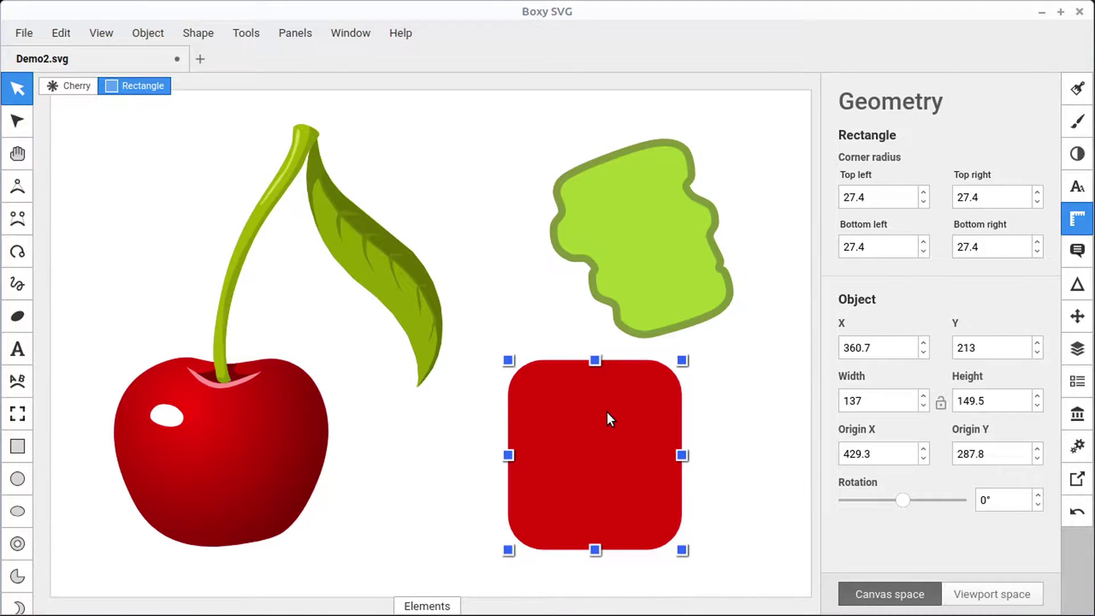
drag(585, 446, 607, 426)
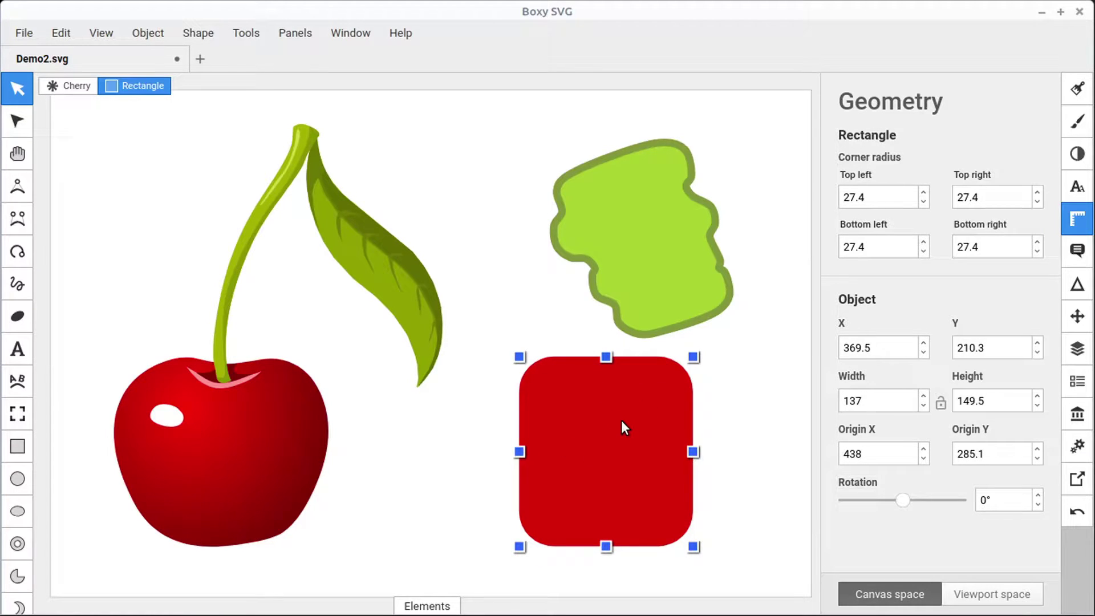
Rotate and skew the red rectangle freely with its rotate handles and slider
click(621, 421)
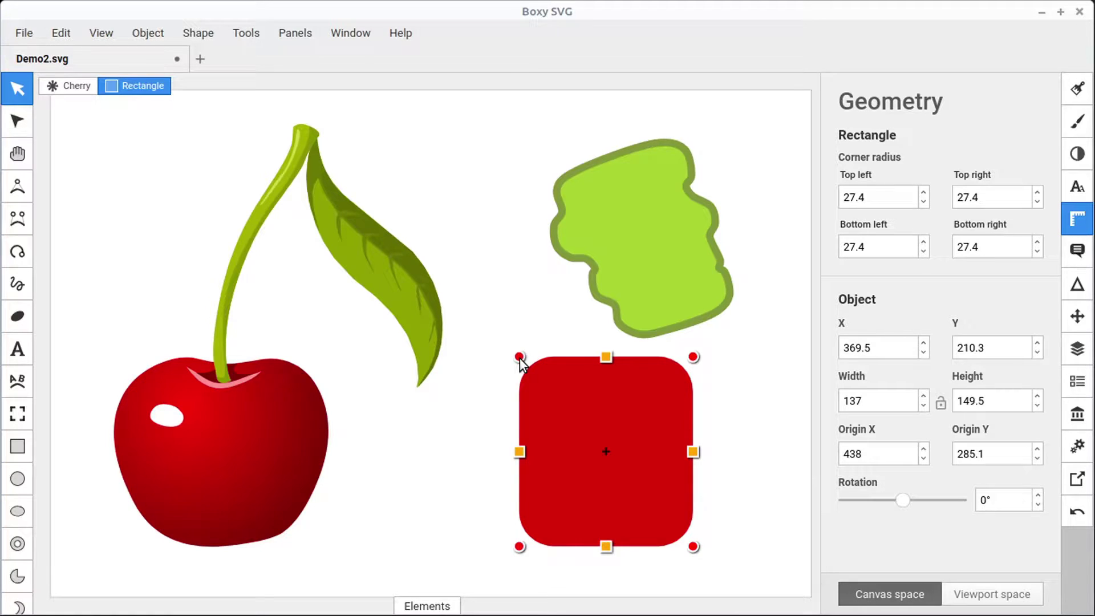
drag(521, 362, 519, 521)
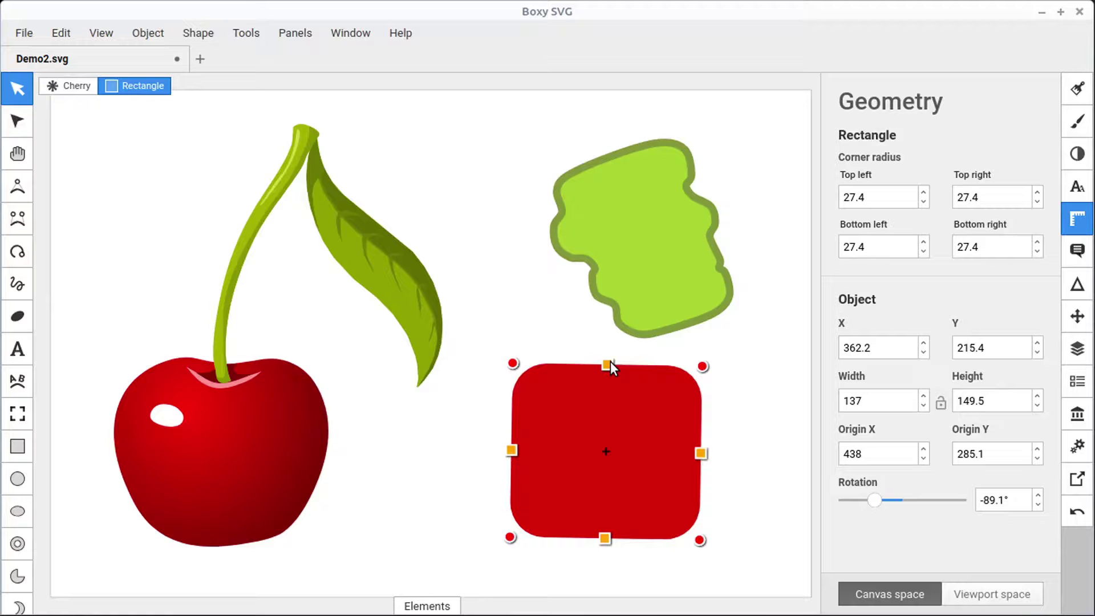
drag(607, 366, 495, 415)
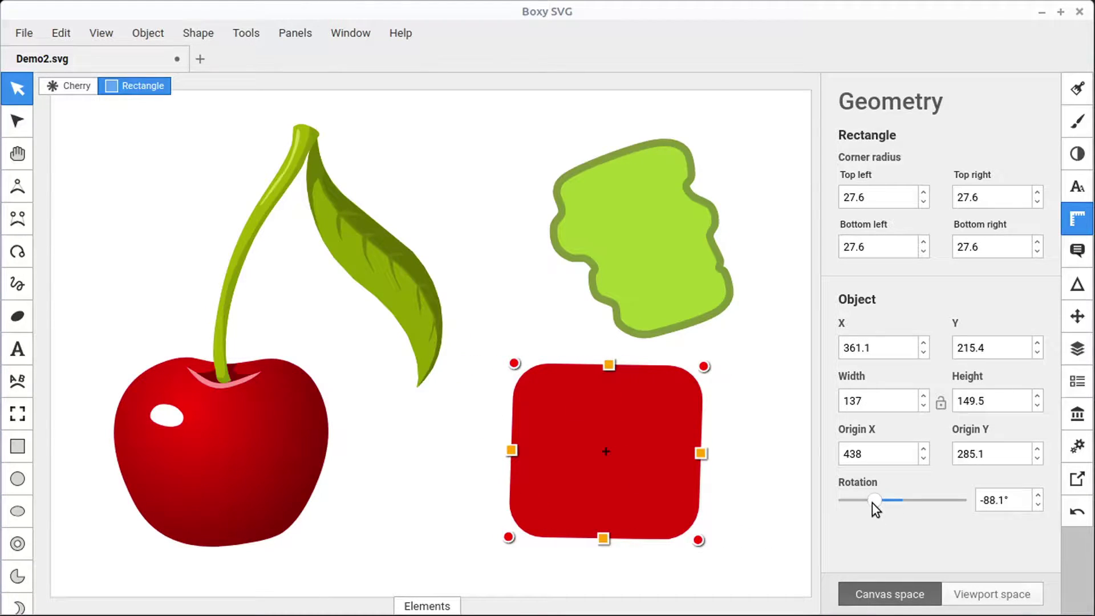
mouse_move(874, 502)
mouse_down()
mouse_move(861, 505)
mouse_move(933, 506)
mouse_move(874, 510)
mouse_up()
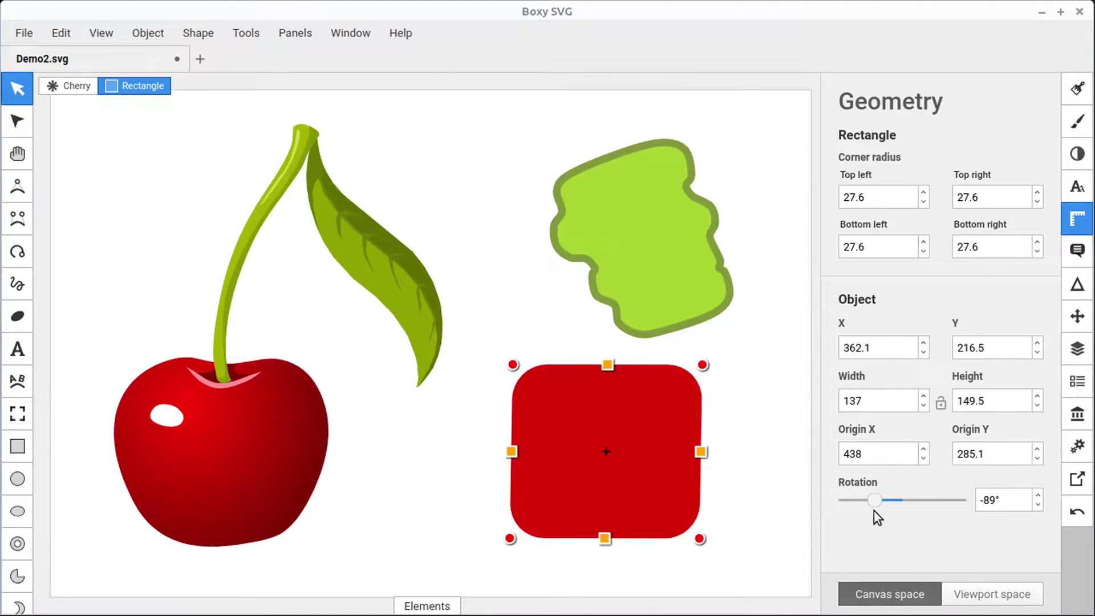
Set the rectangle's rotation to 90°, then to 45° so it stands as a diamond
click(989, 500)
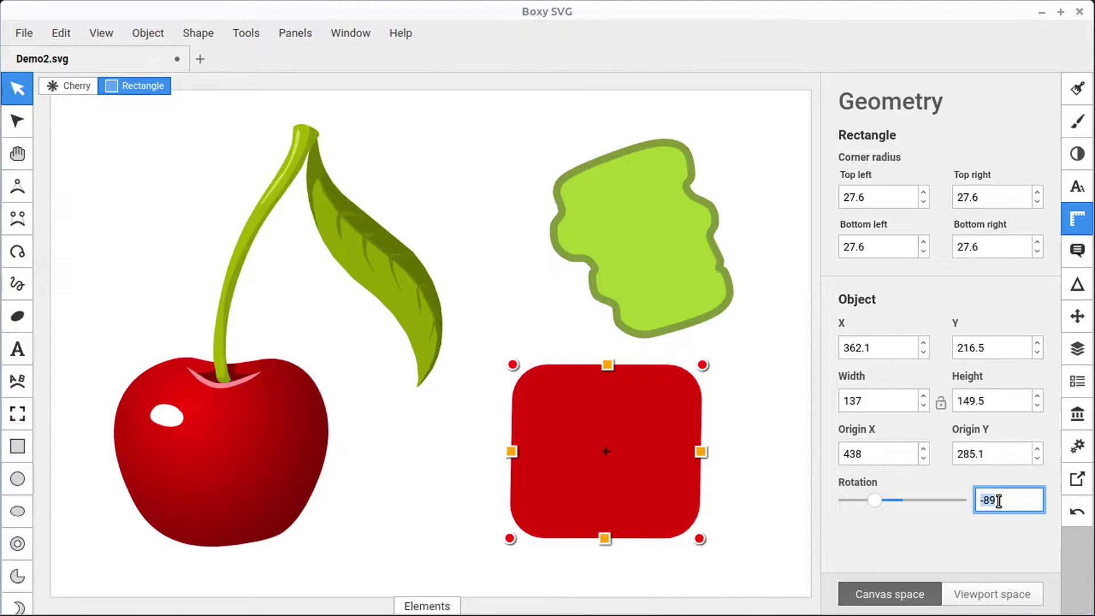
text(90)
key(Return)
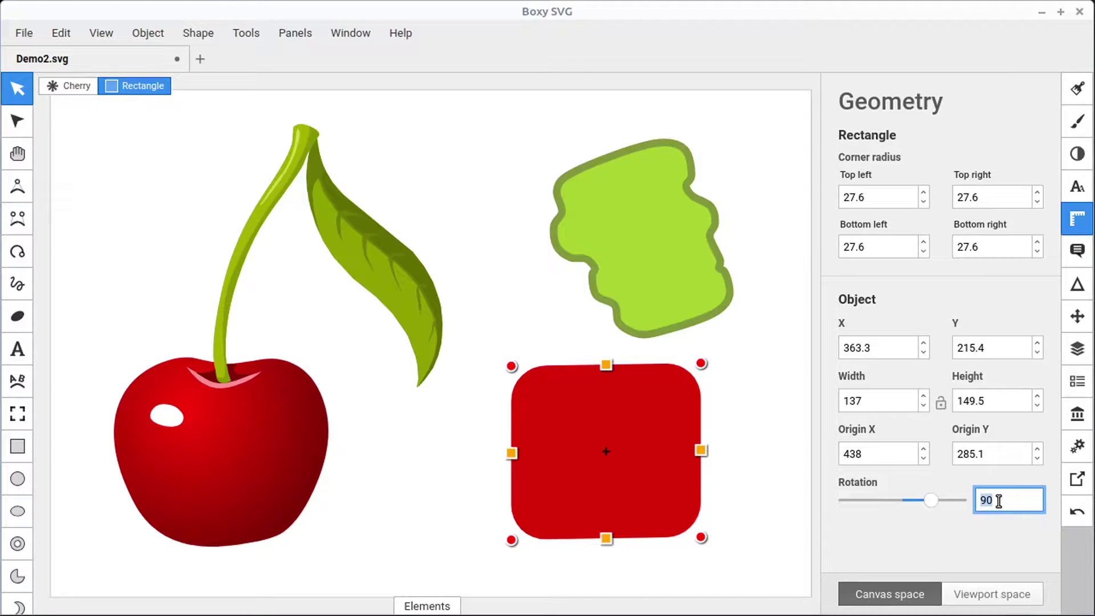
text(45)
key(Return)
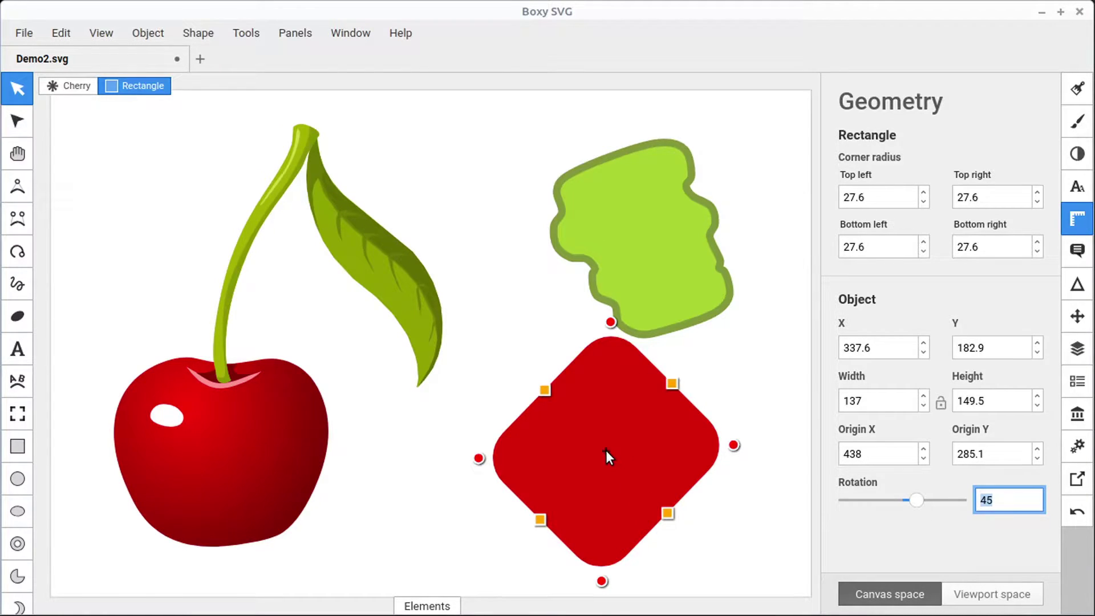
Move the rotation origin to the rectangle's left edge and spin the rectangle around it below the blob
drag(605, 450, 503, 460)
drag(734, 443, 342, 345)
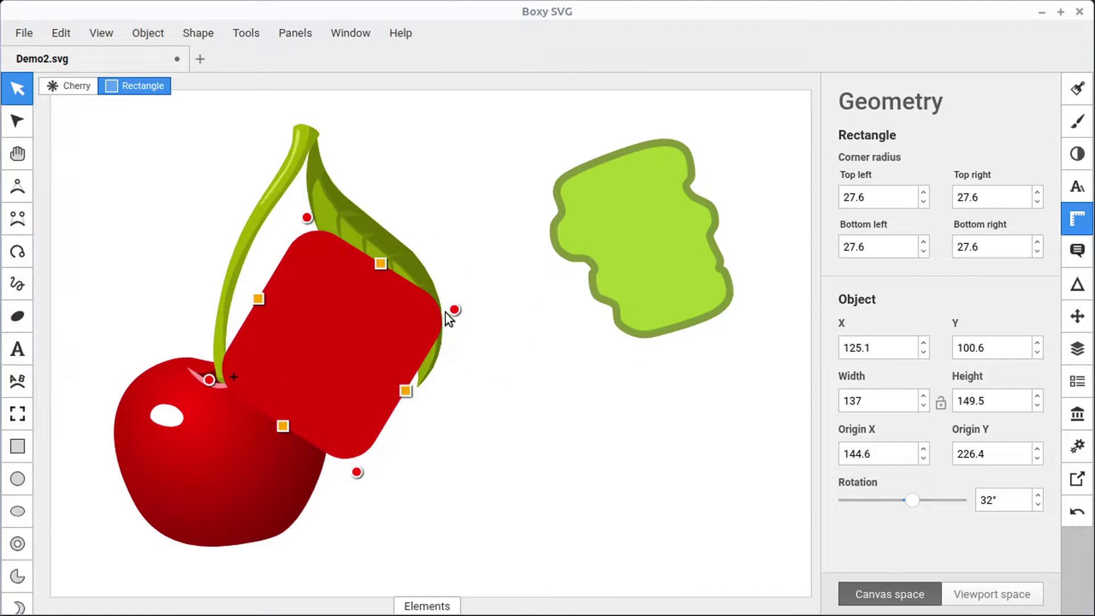
drag(456, 310, 325, 337)
mouse_move(244, 373)
mouse_down()
mouse_move(565, 450)
mouse_move(654, 417)
mouse_up()
drag(771, 379, 716, 505)
mouse_move(608, 378)
mouse_down()
mouse_move(563, 452)
mouse_move(575, 462)
mouse_move(515, 375)
mouse_up()
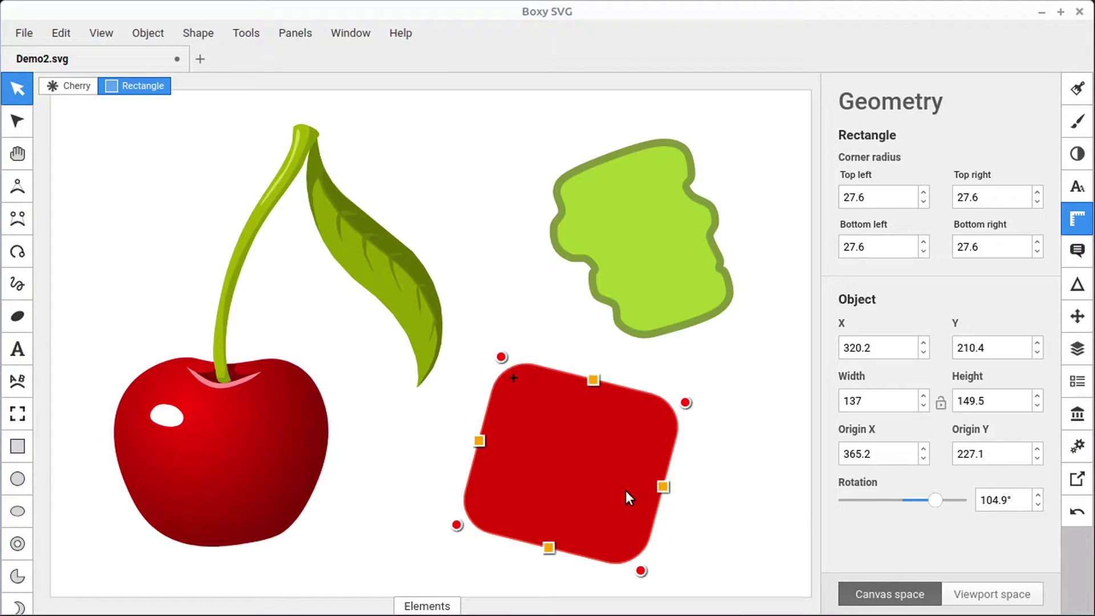
Rotate the rectangle to about 113° and reset its rotation origin to the centre
mouse_move(642, 570)
mouse_down()
mouse_move(686, 489)
mouse_move(675, 362)
mouse_move(645, 317)
mouse_move(574, 286)
mouse_move(597, 345)
mouse_move(590, 440)
mouse_move(457, 440)
mouse_move(508, 444)
mouse_move(572, 407)
mouse_move(542, 440)
mouse_move(463, 447)
mouse_move(532, 442)
mouse_move(560, 413)
mouse_up()
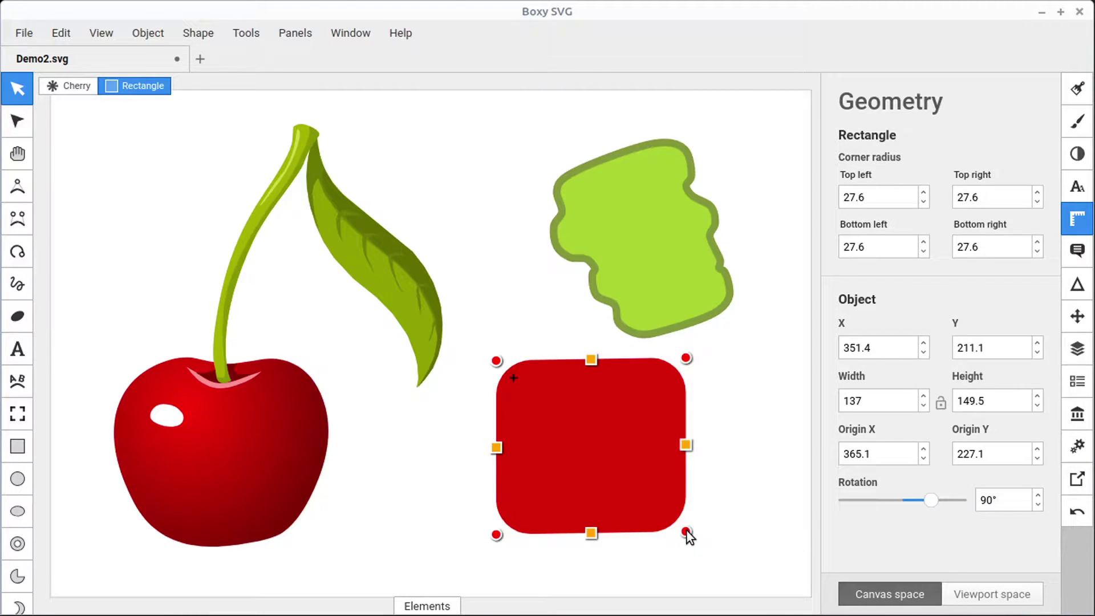
drag(690, 533, 560, 459)
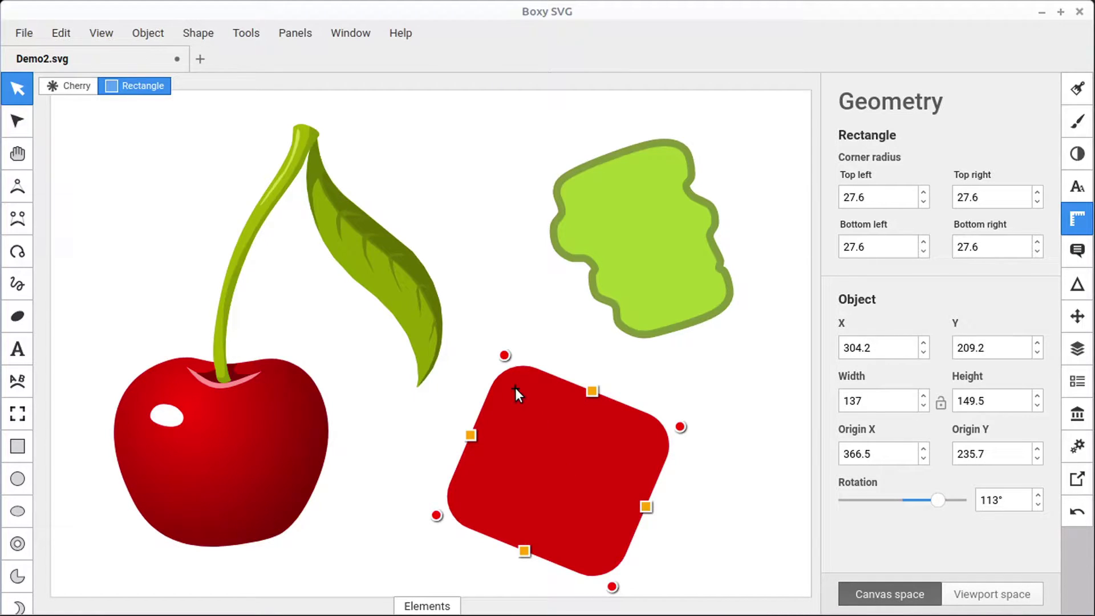
double_click(515, 389)
mouse_move(565, 467)
mouse_down()
mouse_move(576, 447)
mouse_move(553, 487)
mouse_move(563, 488)
mouse_up()
double_click(551, 486)
Select the green blob, red rectangle and leaf in turn, then deselect everything
click(751, 398)
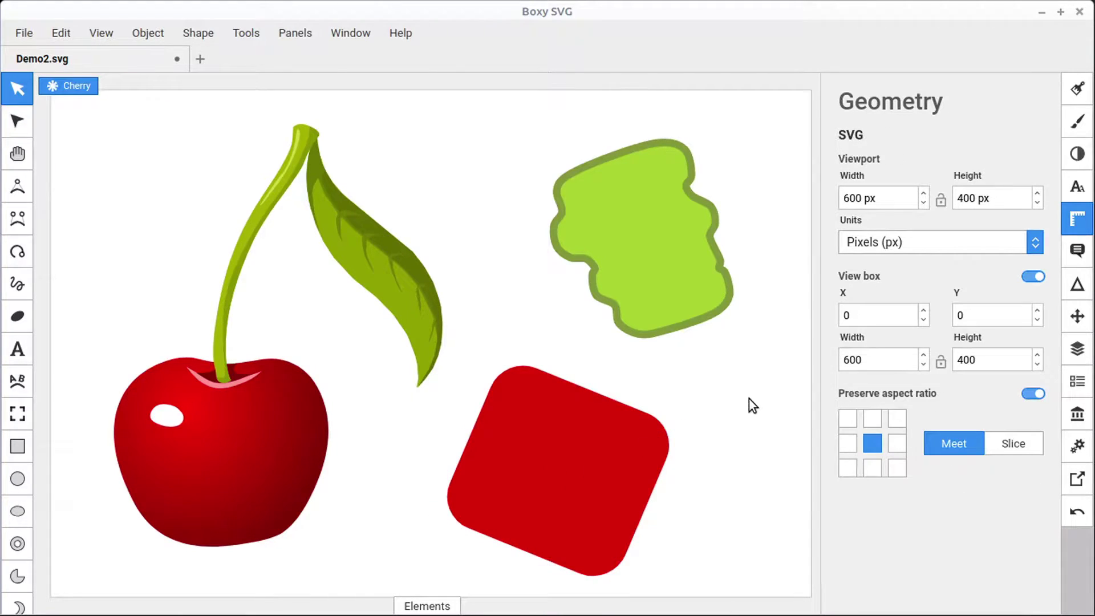
click(651, 269)
click(595, 470)
click(398, 303)
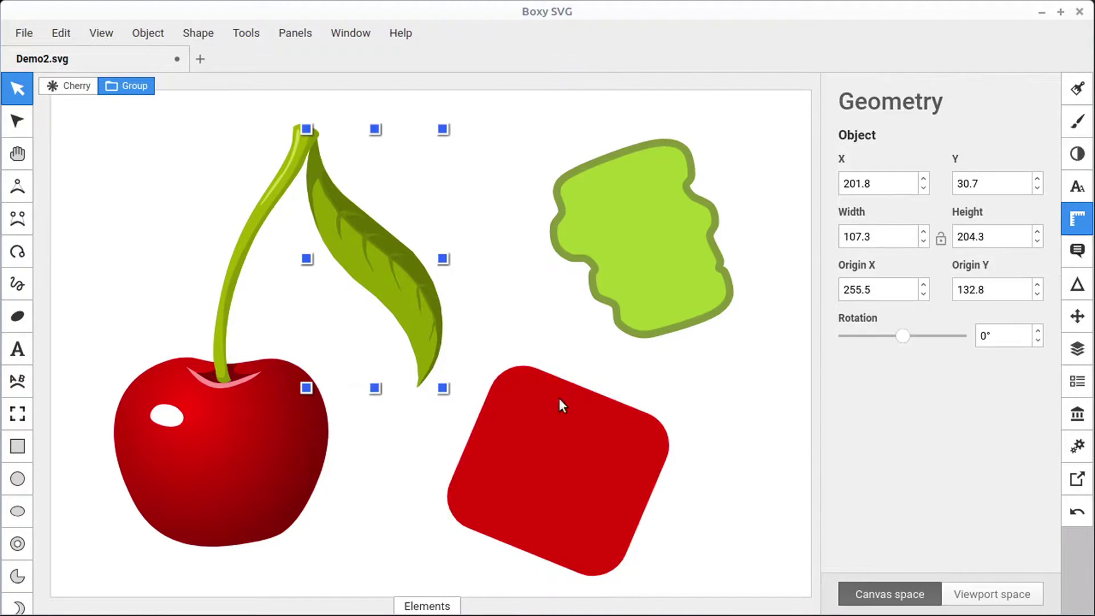
click(541, 455)
click(480, 129)
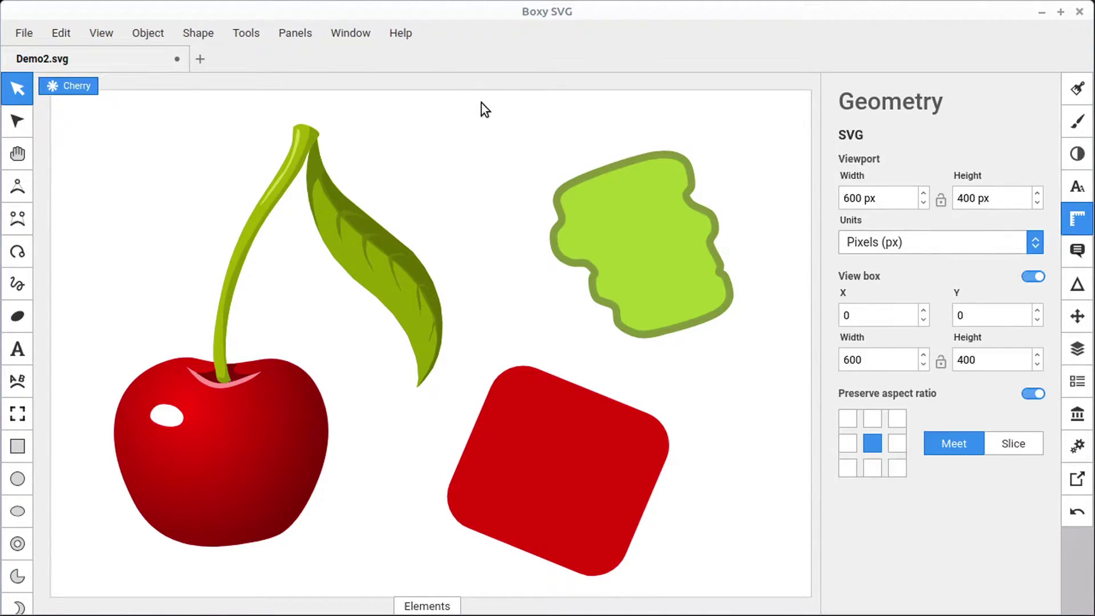
Marquee-select the cherry, resize it, and undo the flattening so it ends about 486 × 333
drag(183, 384, 50, 570)
drag(444, 127, 350, 167)
click(61, 33)
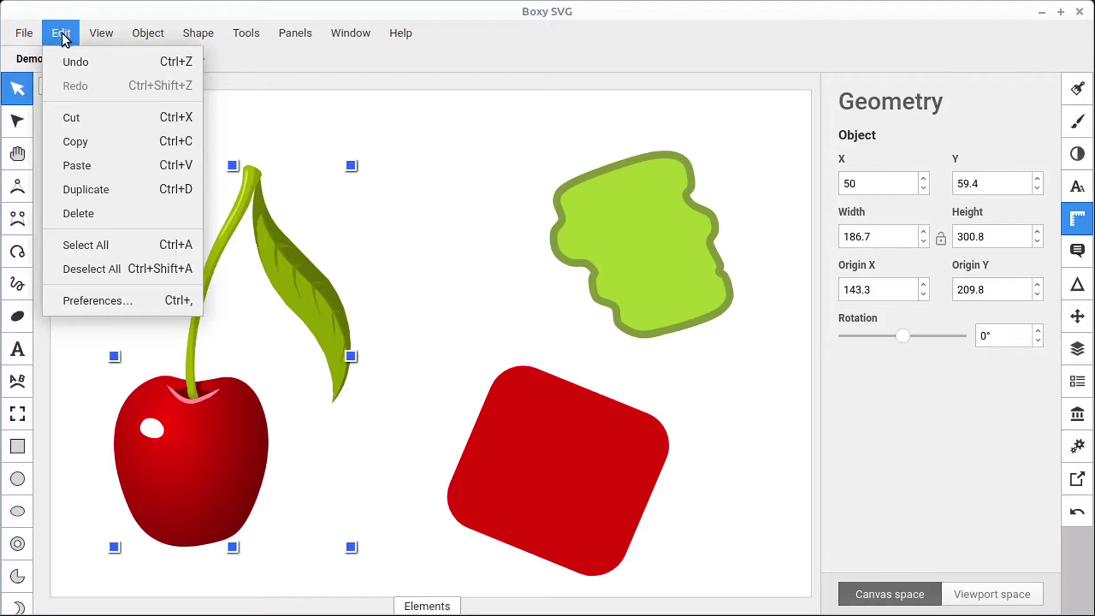
click(74, 61)
key(ctrl+z)
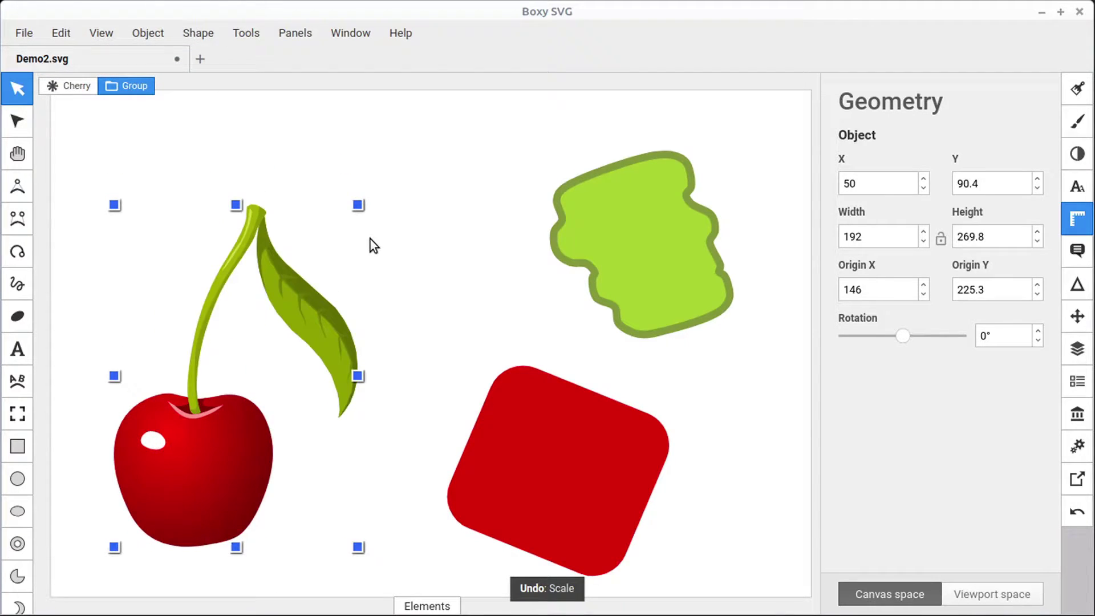
key(ctrl+z)
key(ctrl+z)
key(ctrl+z)
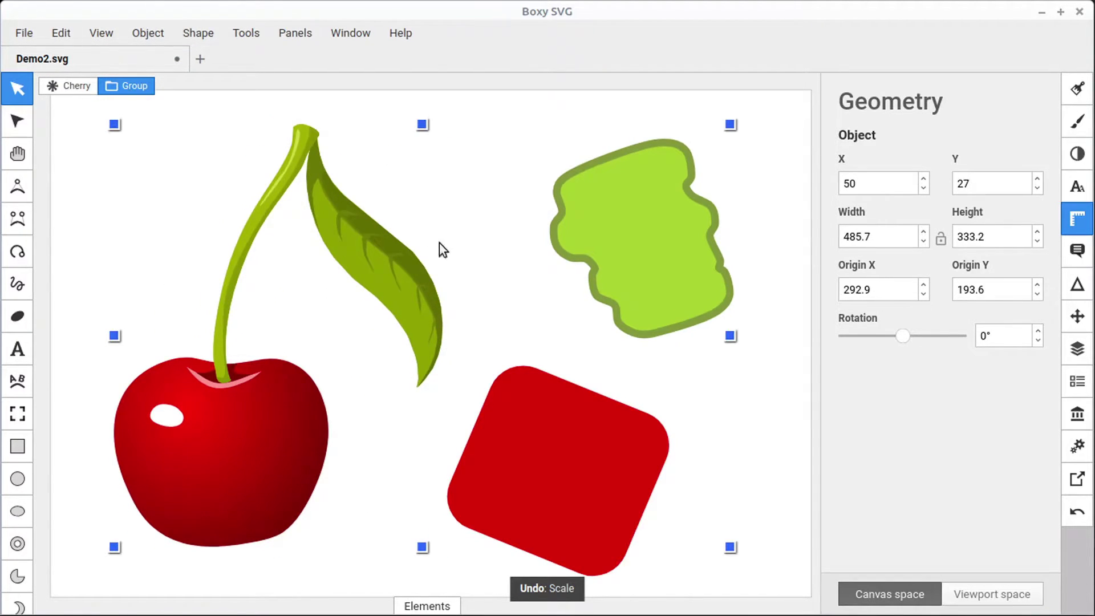
click(501, 218)
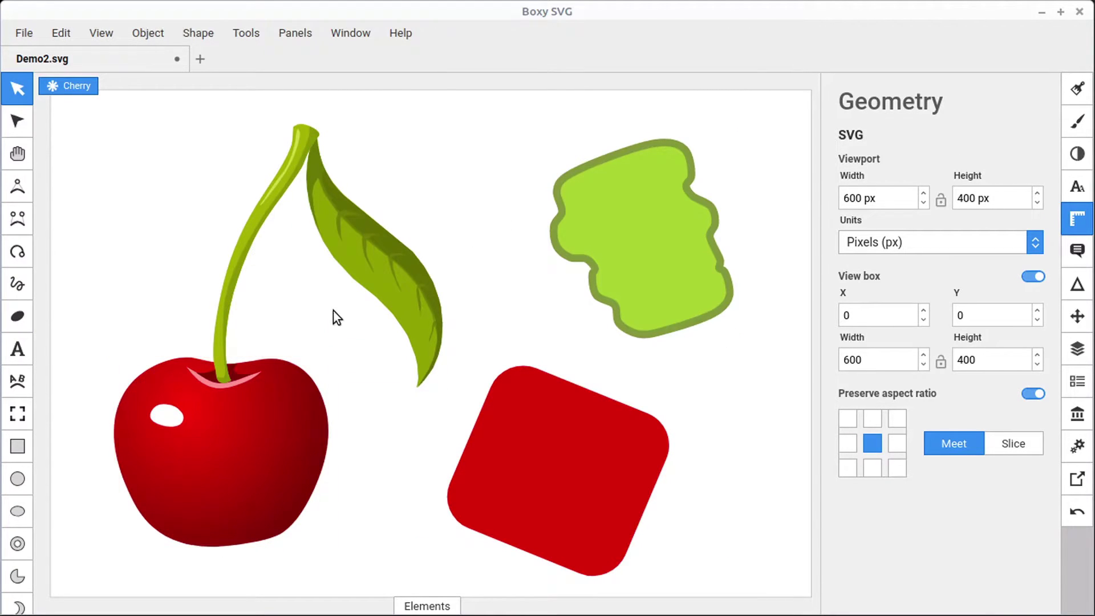
Turn on Aspect ratio locking in the Transform options and marquee-select the cherry
click(21, 94)
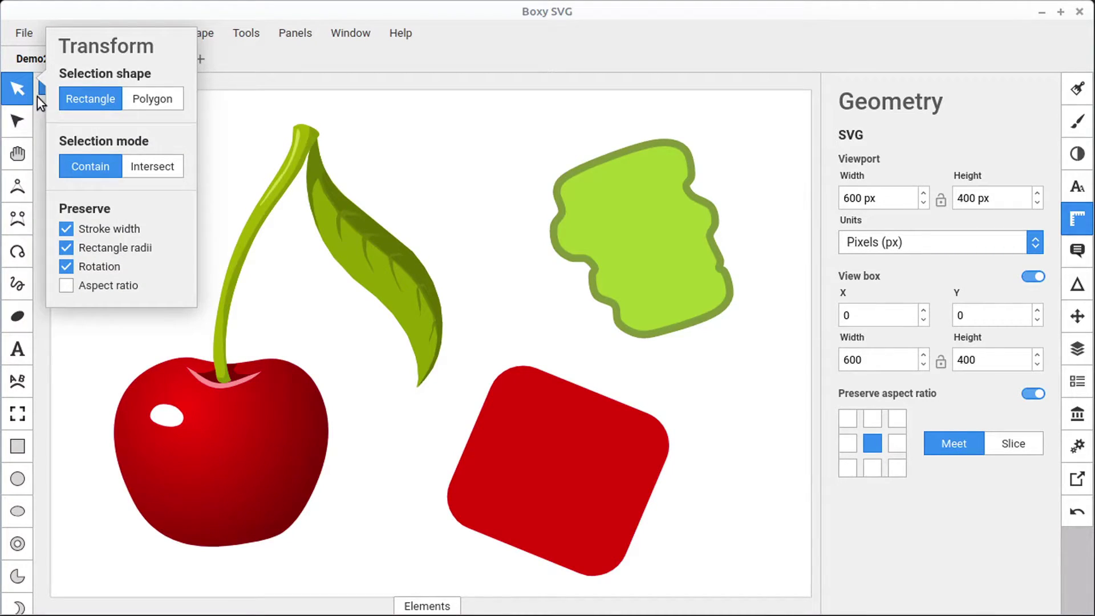
click(67, 286)
drag(486, 100, 68, 566)
Resize the cherry to about 171 × 256 mid-page, then turn Aspect ratio locking off
drag(430, 148, 365, 230)
drag(261, 436, 435, 385)
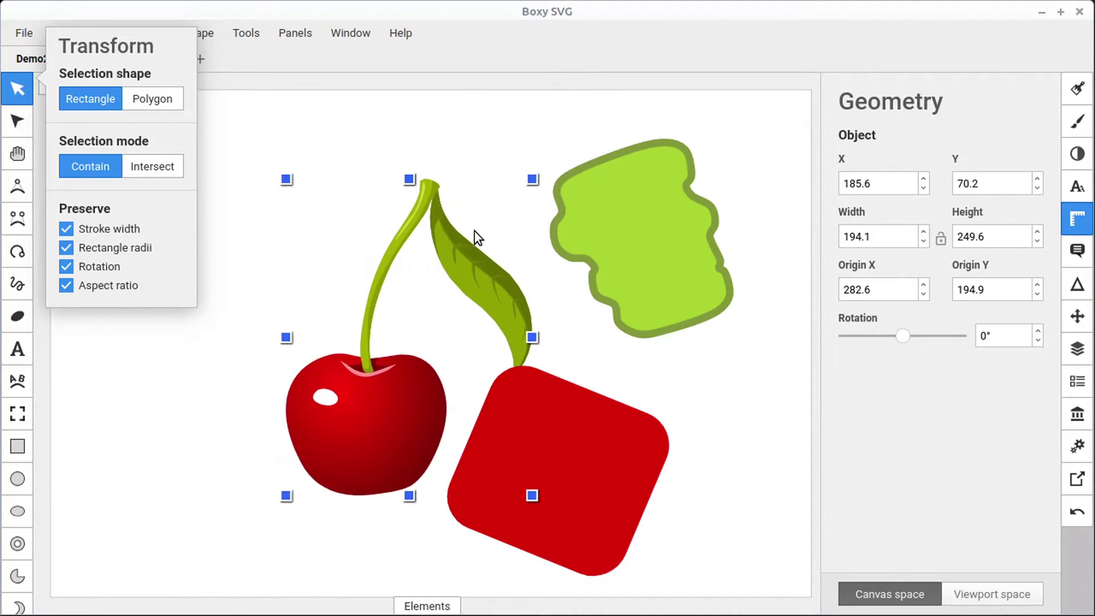
drag(536, 180, 473, 239)
key(ctrl+z)
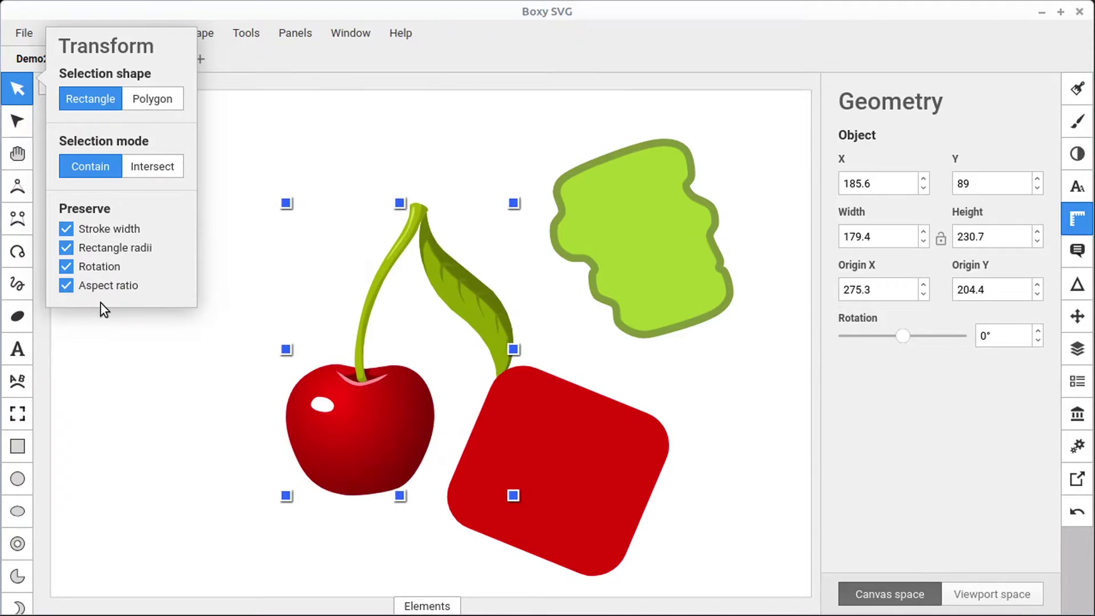
drag(512, 205, 502, 173)
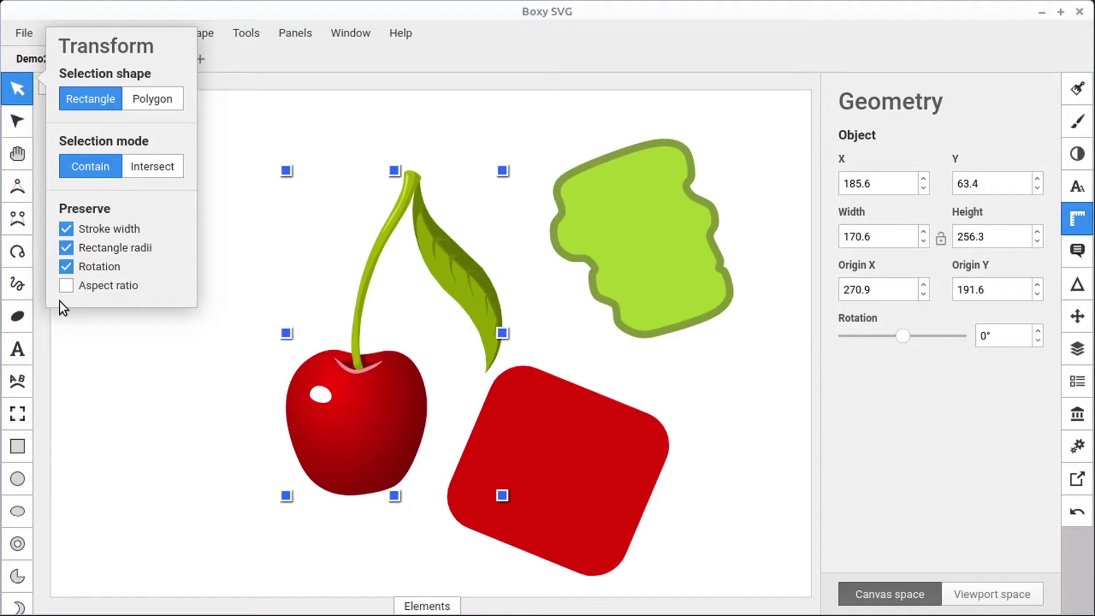
click(65, 287)
Shrink the green blob from its top-right handle to about 31.8 × 20.6
click(673, 167)
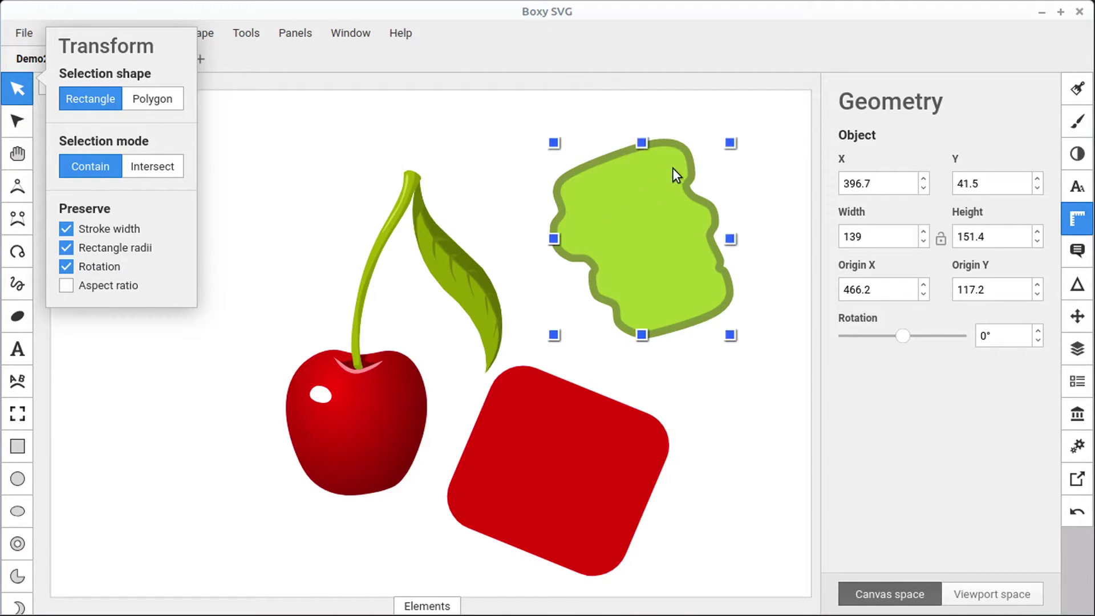
drag(730, 143, 592, 312)
scroll(611, 337, up, 5)
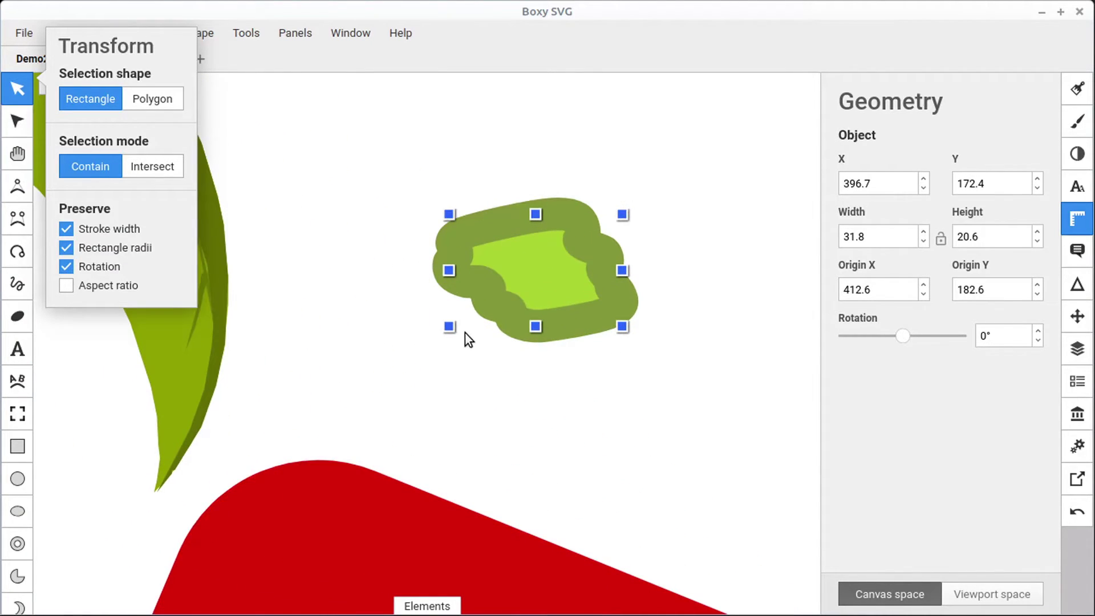
scroll(502, 376, up, 4)
scroll(558, 390, up, 3)
scroll(508, 410, right, 2)
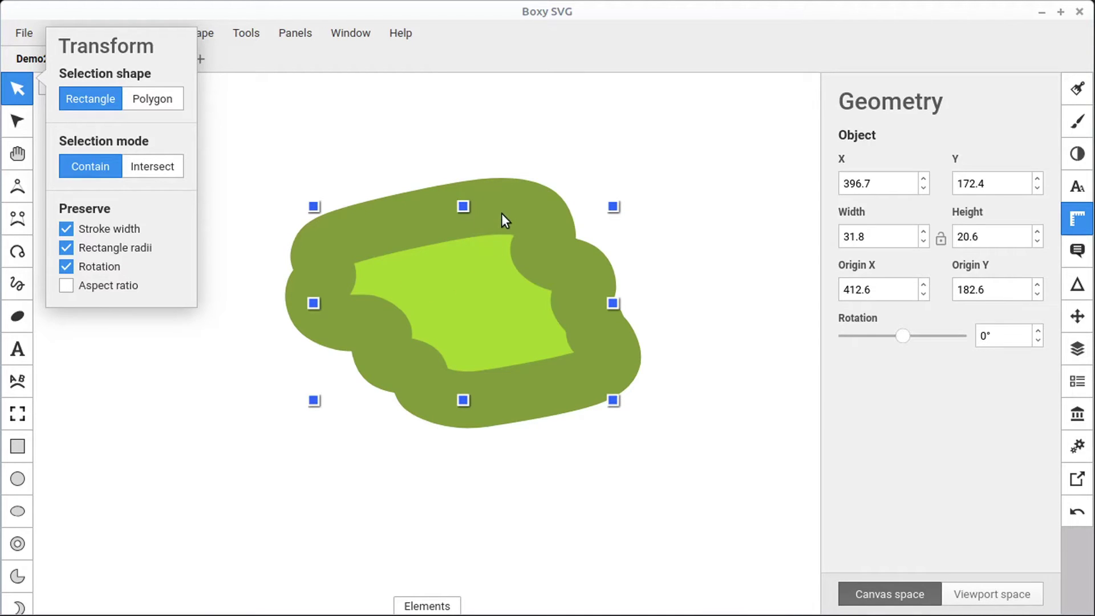
Enlarge the green blob by dragging its top-right handle outward
scroll(482, 240, down, 4)
scroll(472, 255, down, 4)
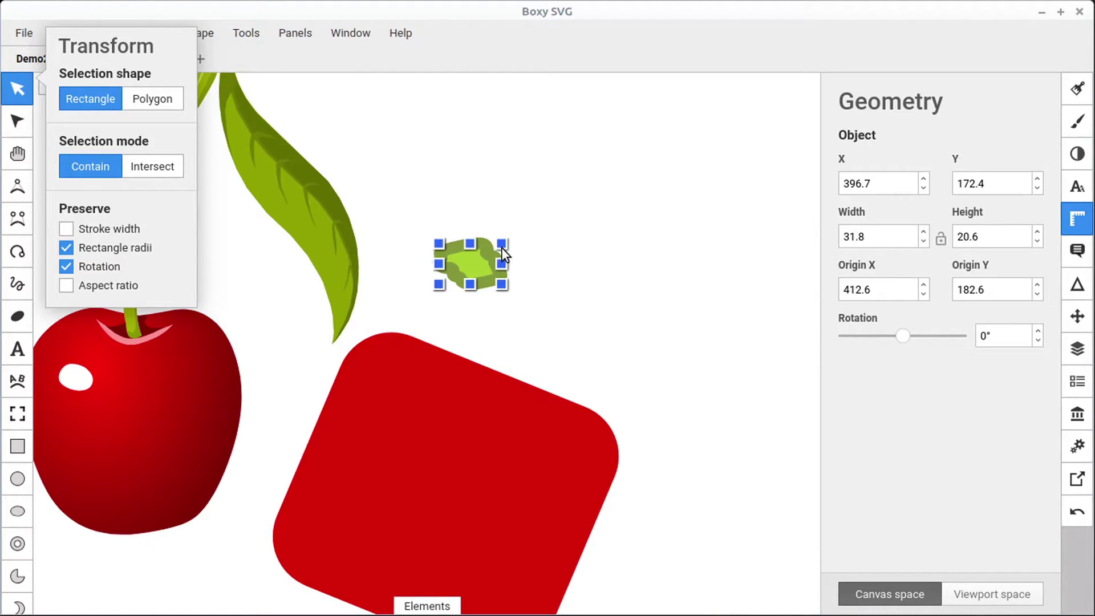
drag(501, 248, 643, 129)
scroll(400, 378, up, 1)
scroll(401, 378, right, 1)
scroll(400, 378, down, 4)
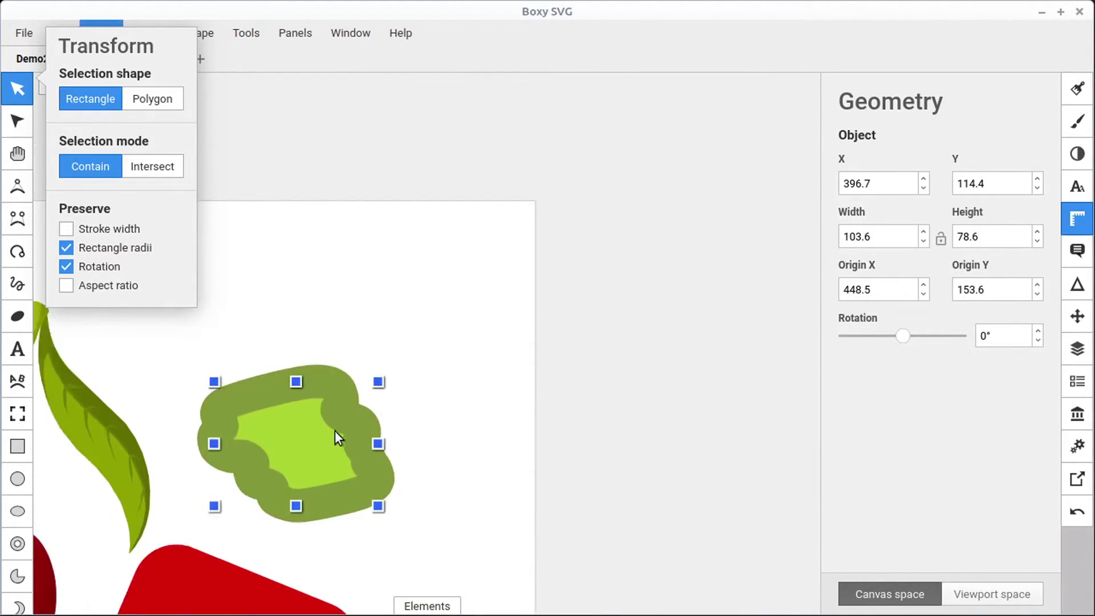
drag(406, 374, 489, 279)
Enable Preserve Stroke width and resize the blob to about 128.2 × 125.9
scroll(360, 390, up, 2)
scroll(360, 390, right, 2)
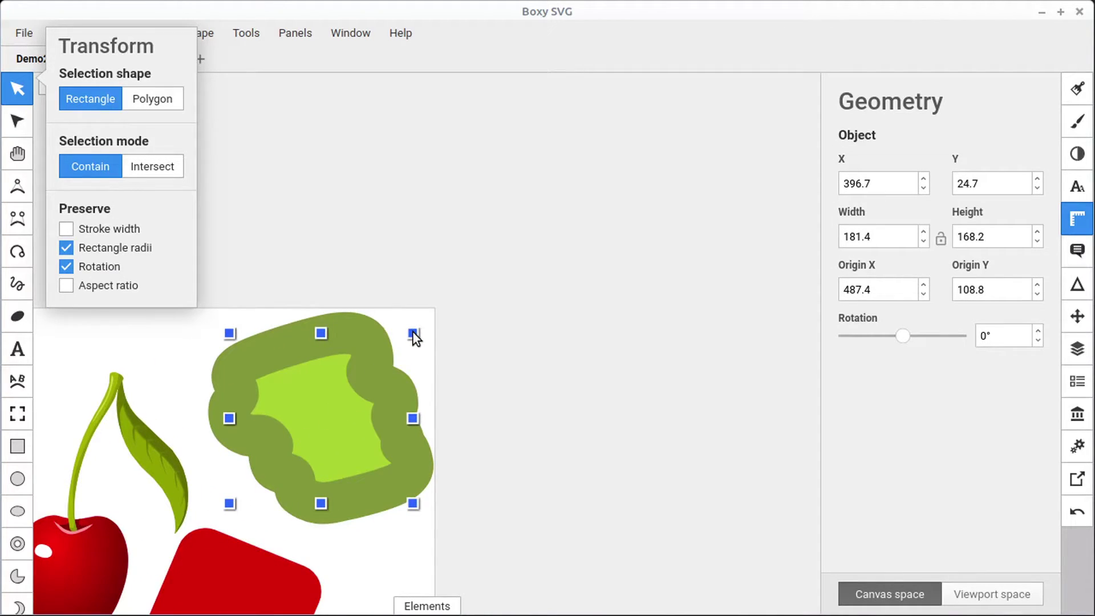
drag(414, 336, 279, 455)
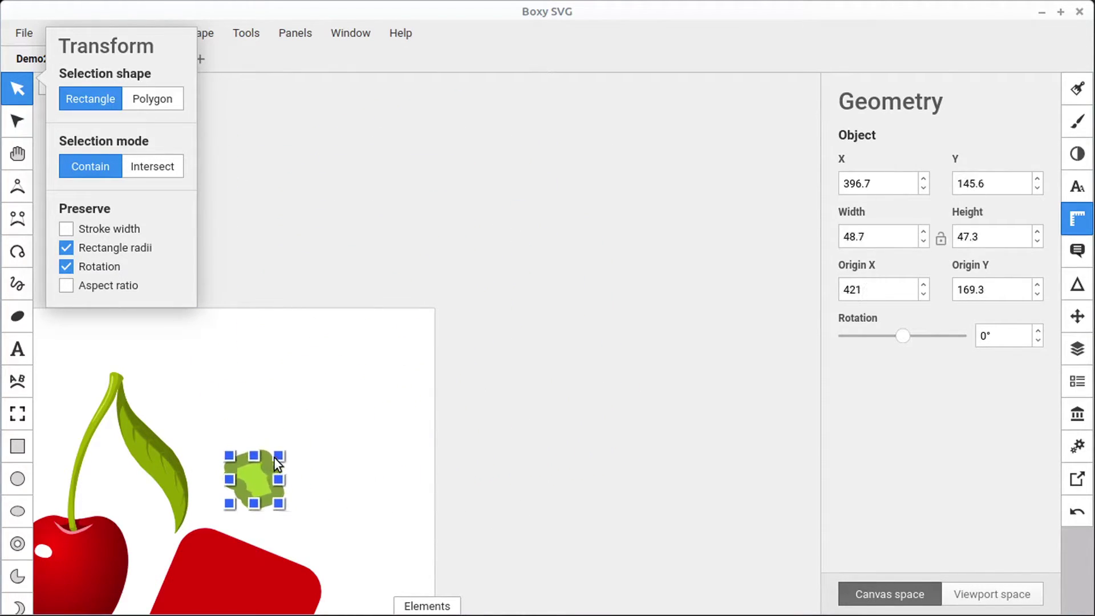
click(66, 229)
mouse_move(275, 457)
mouse_down()
mouse_move(499, 191)
mouse_move(606, 90)
mouse_move(495, 194)
mouse_move(360, 376)
mouse_up()
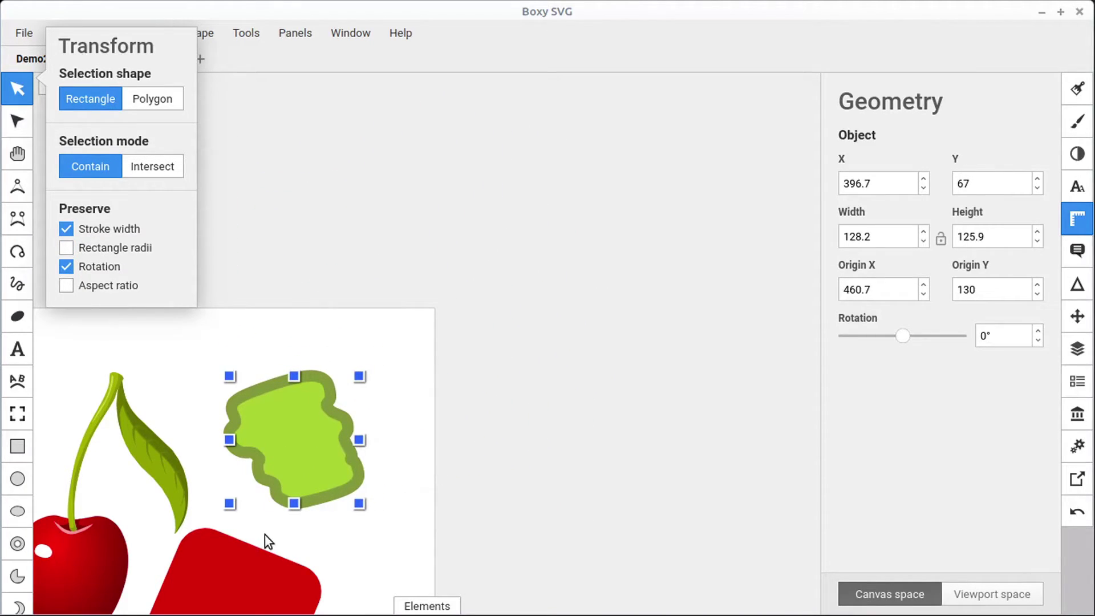
Select the red rounded square, toggle Preserve Rectangle radii, and squash it into a thin bar and back
drag(265, 535, 482, 303)
click(484, 277)
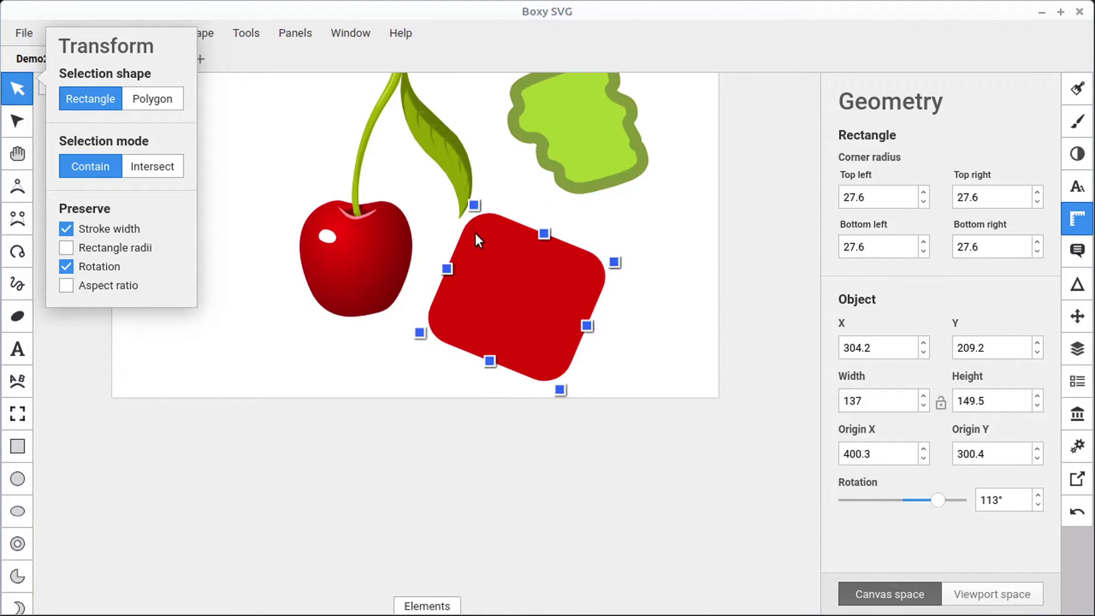
scroll(479, 240, up, 3)
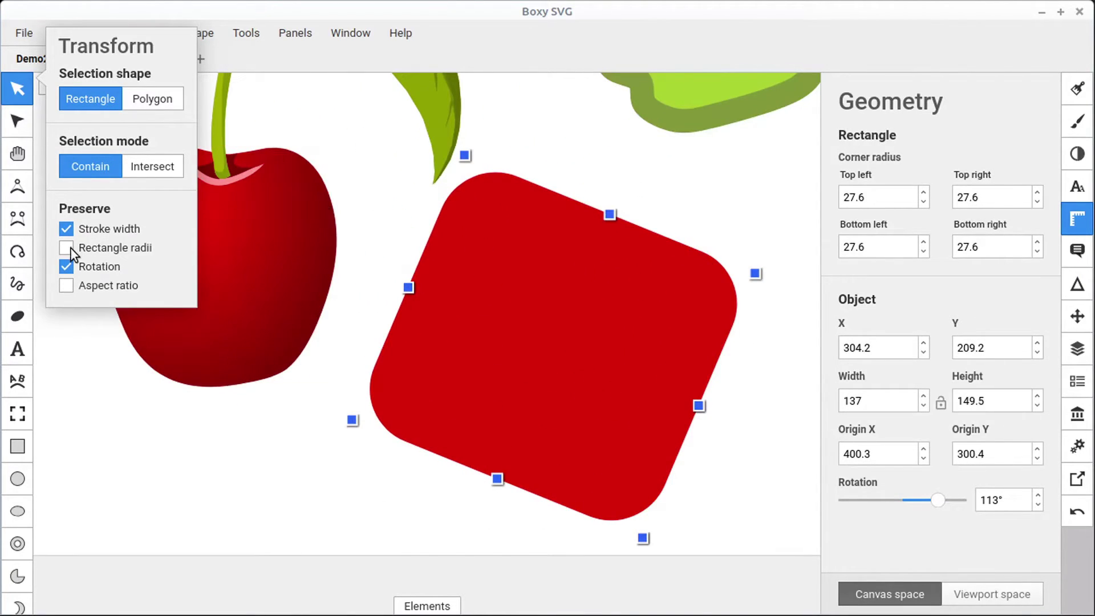
click(67, 248)
drag(465, 156, 365, 394)
scroll(444, 414, up, 5)
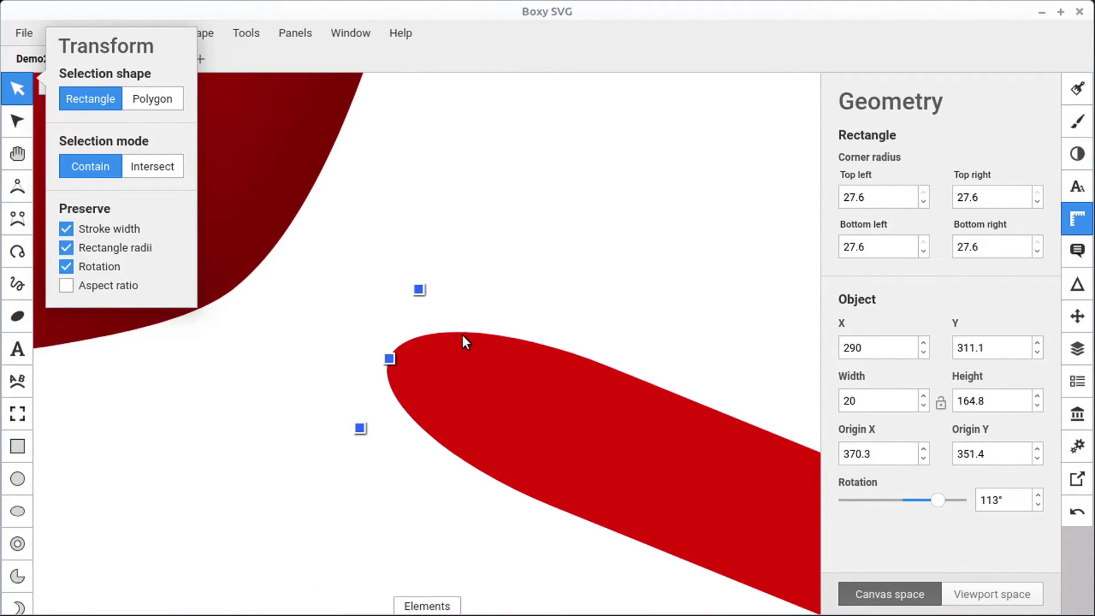
scroll(462, 338, down, 2)
drag(441, 315, 610, 98)
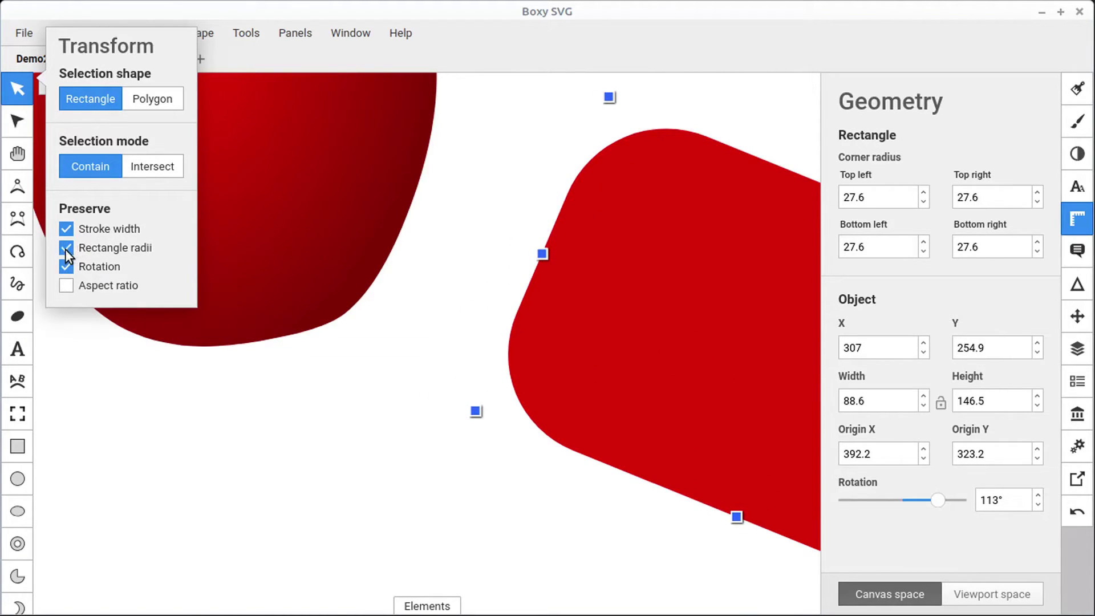
Toggle radii preservation again and resize the rectangle to about 91.3 × 139.6 with 3.3 corners
drag(609, 97, 428, 362)
scroll(418, 390, up, 3)
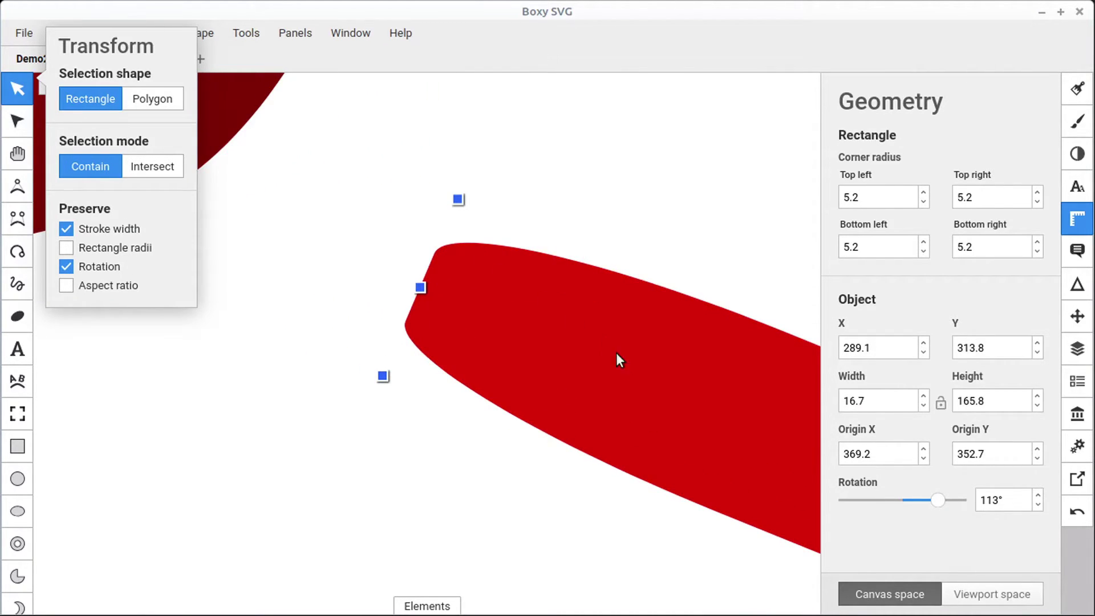
drag(620, 360, 716, 497)
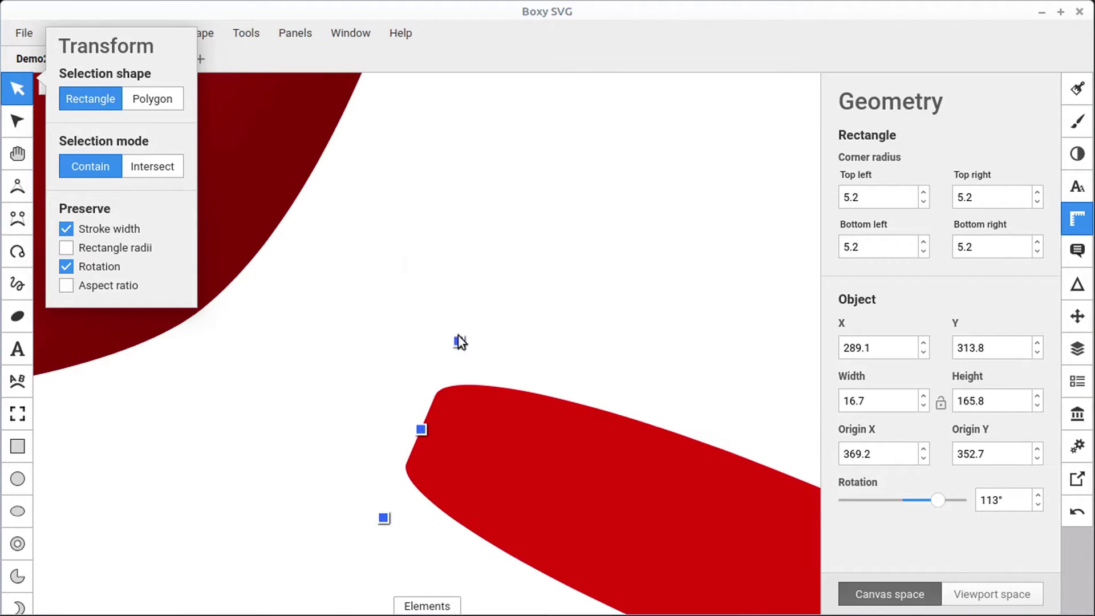
drag(460, 341, 378, 402)
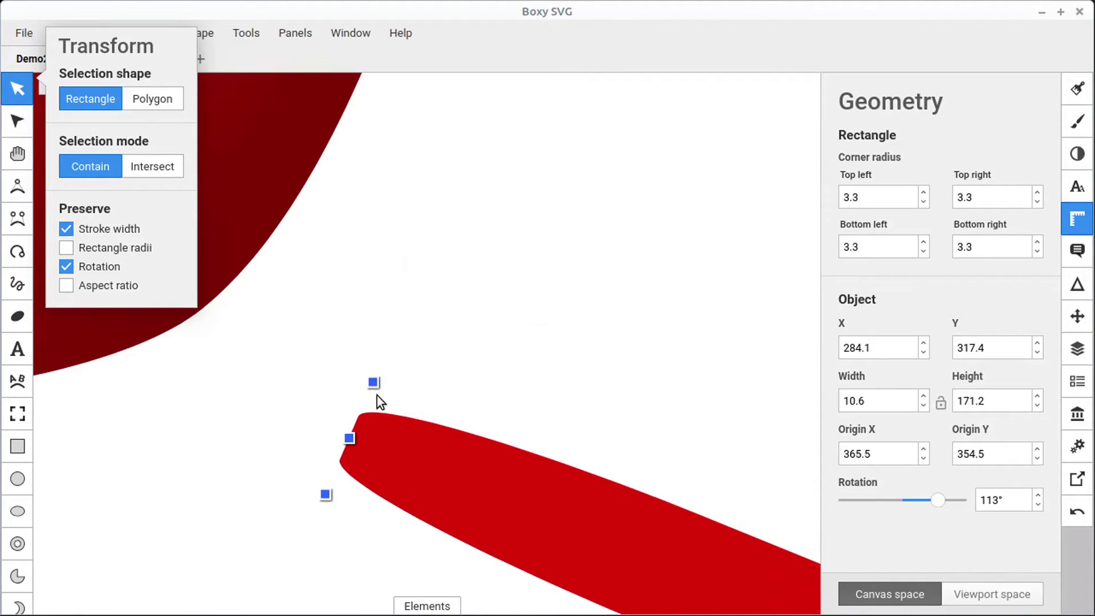
click(69, 248)
drag(349, 436, 652, 118)
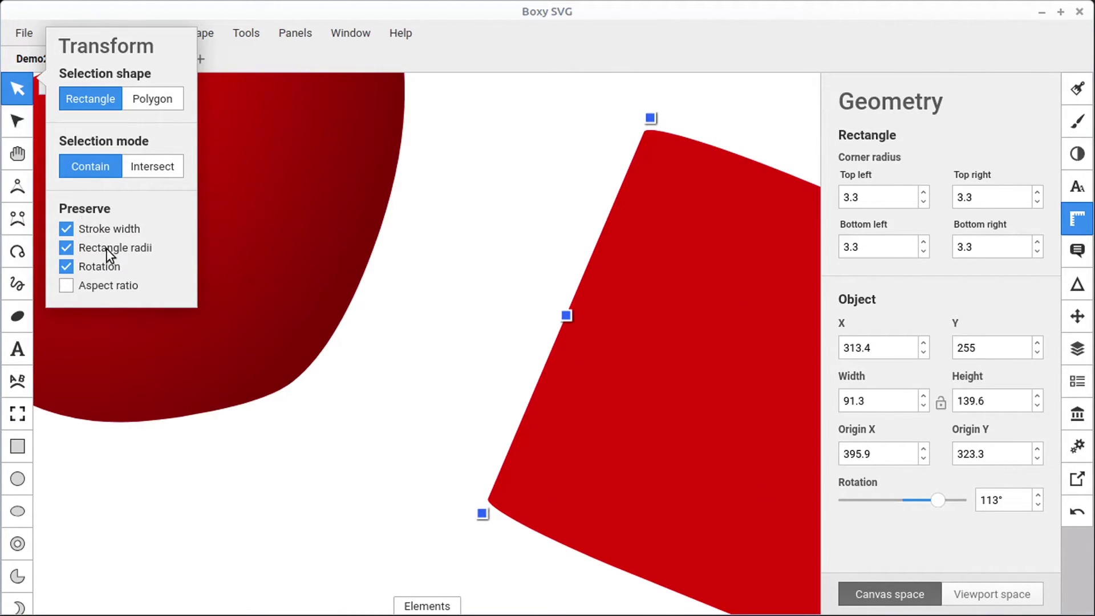
scroll(482, 276, right, 5)
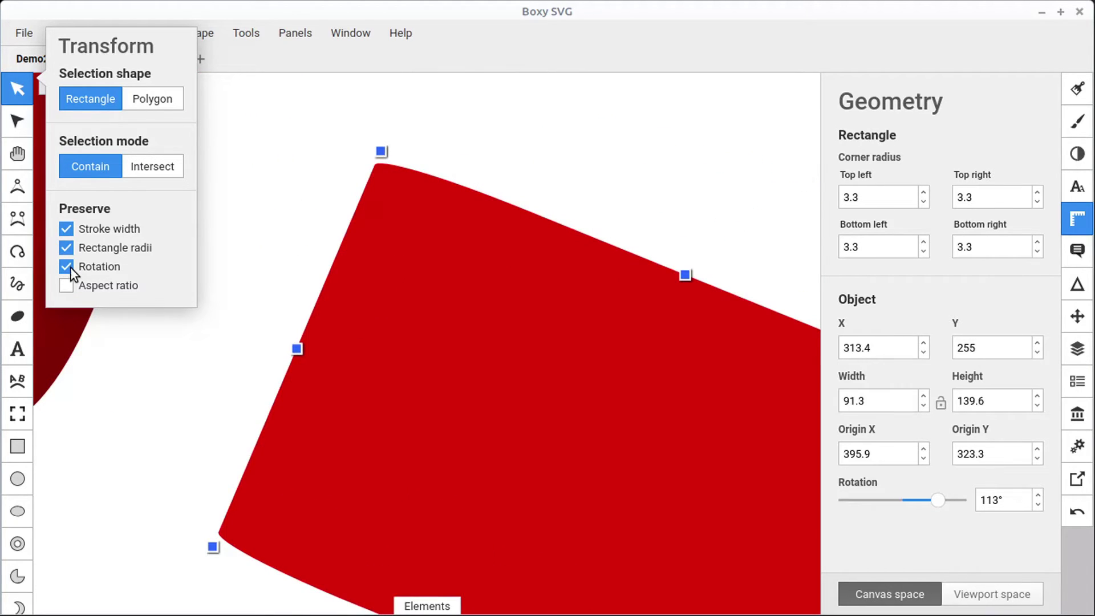
scroll(137, 326, down, 3)
drag(233, 341, 502, 183)
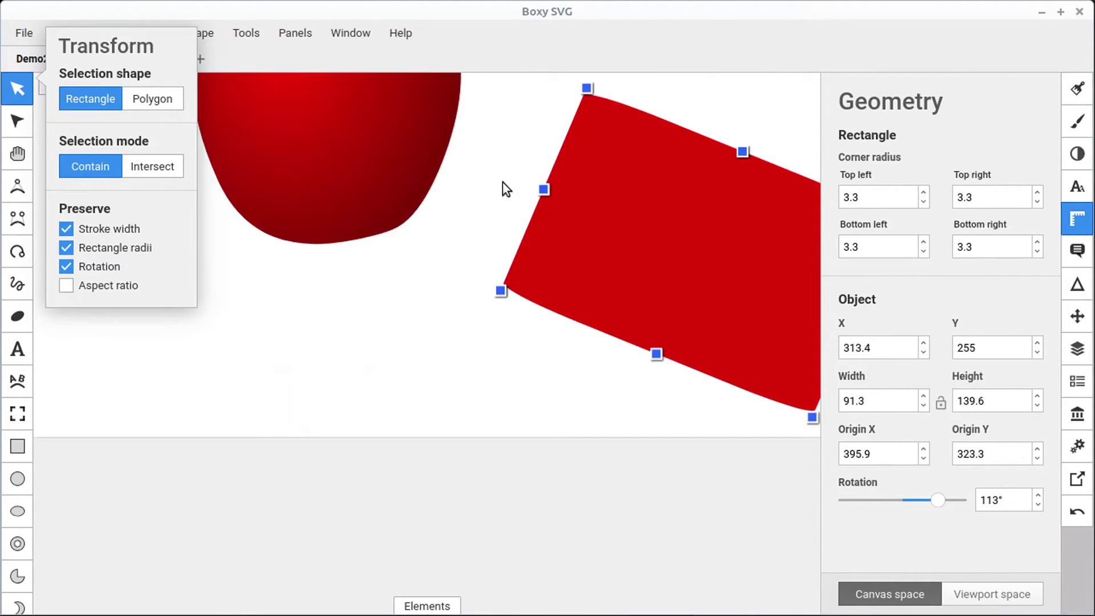
Show the SVG element source tree, select the cherry group and rotate it slightly
click(429, 605)
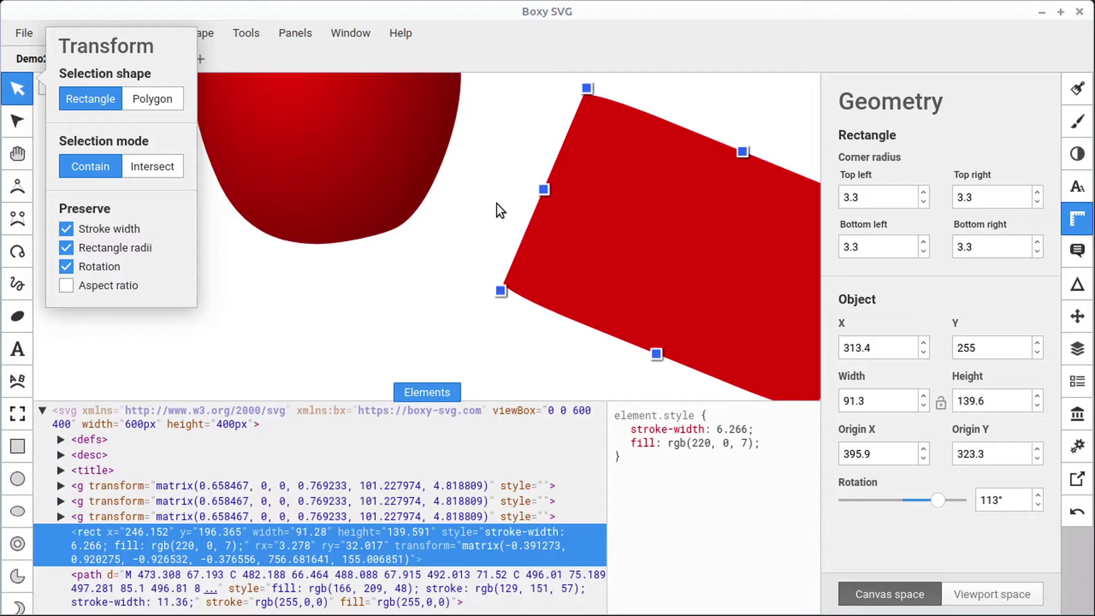
scroll(525, 180, up, 3)
scroll(440, 300, down, 2)
scroll(374, 224, left, 3)
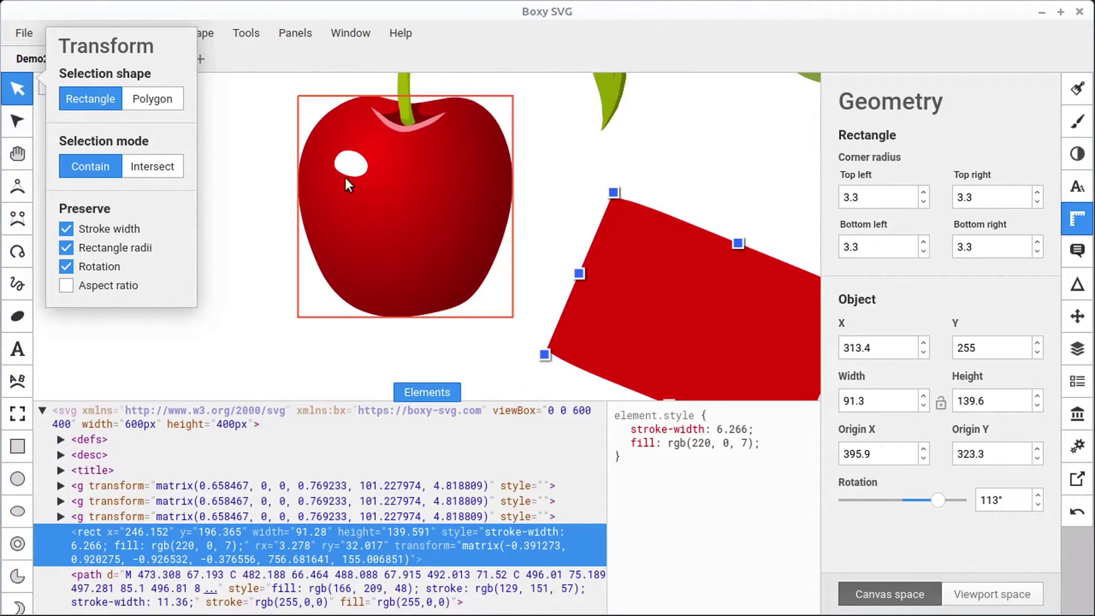
click(351, 185)
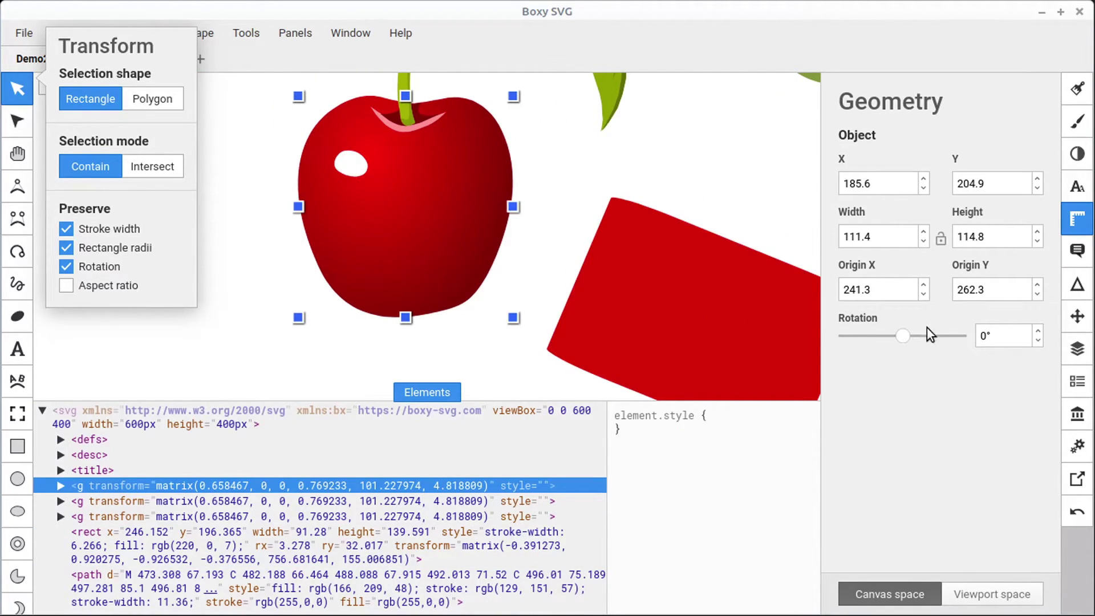
mouse_move(901, 336)
mouse_down()
mouse_move(864, 344)
mouse_move(847, 363)
mouse_move(897, 362)
mouse_move(887, 338)
mouse_move(843, 347)
mouse_move(896, 345)
mouse_up()
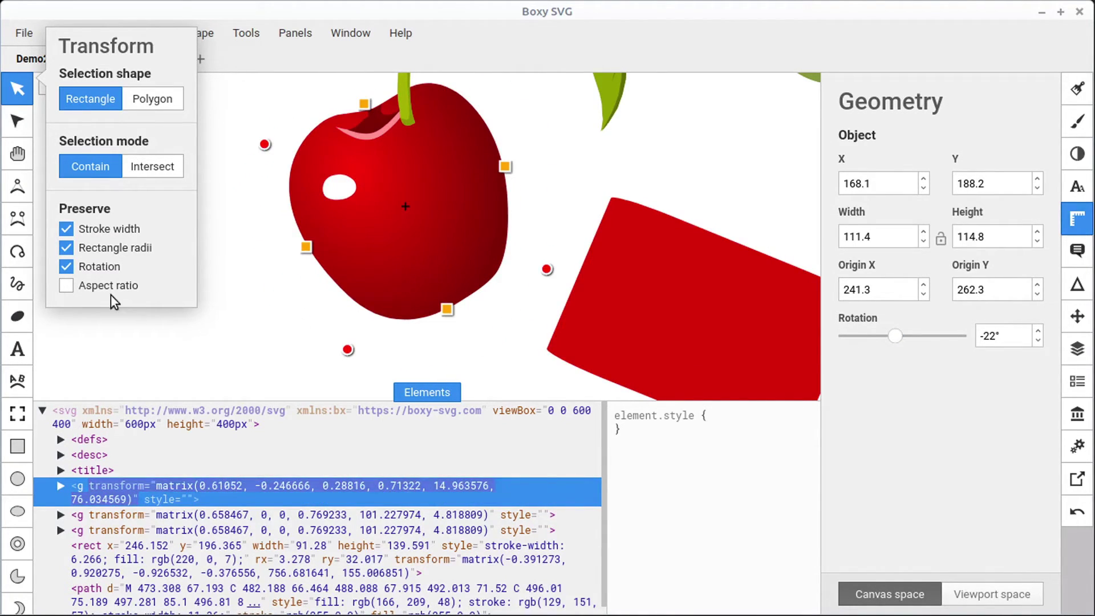
Toggle Preserve Rotation, tilt the cherry to -6.3°, and collapse the element code panel
click(67, 266)
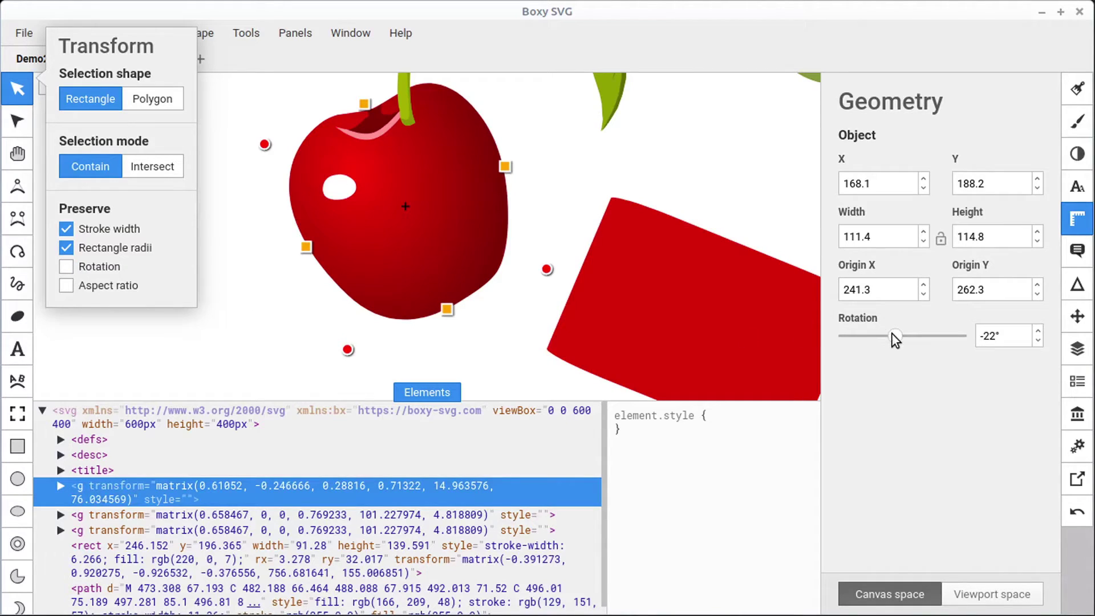
drag(894, 335, 854, 345)
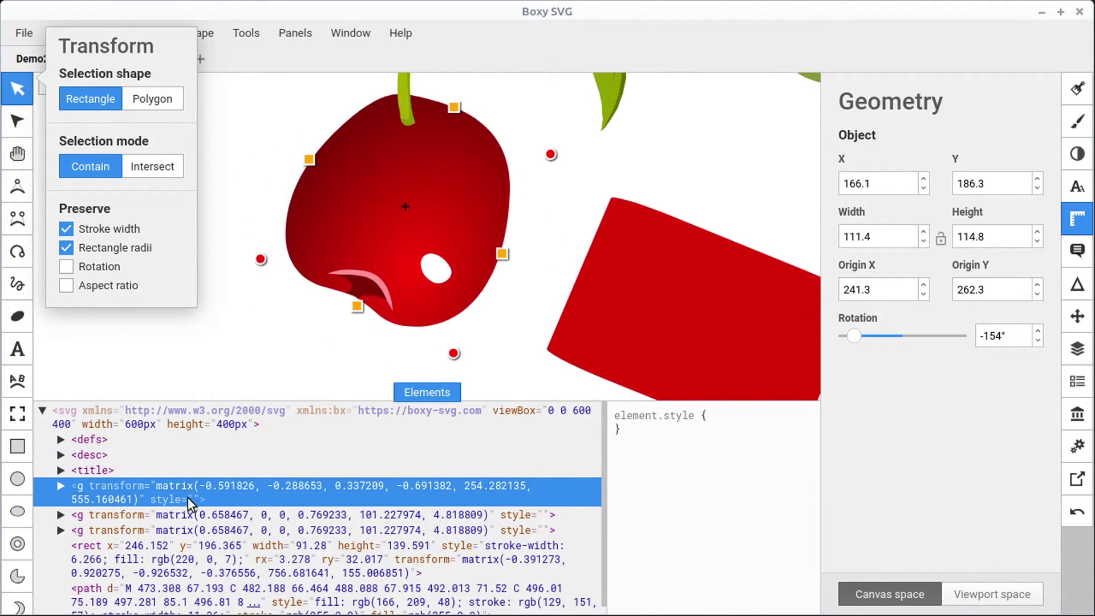
key(ctrl+z)
key(ctrl+z)
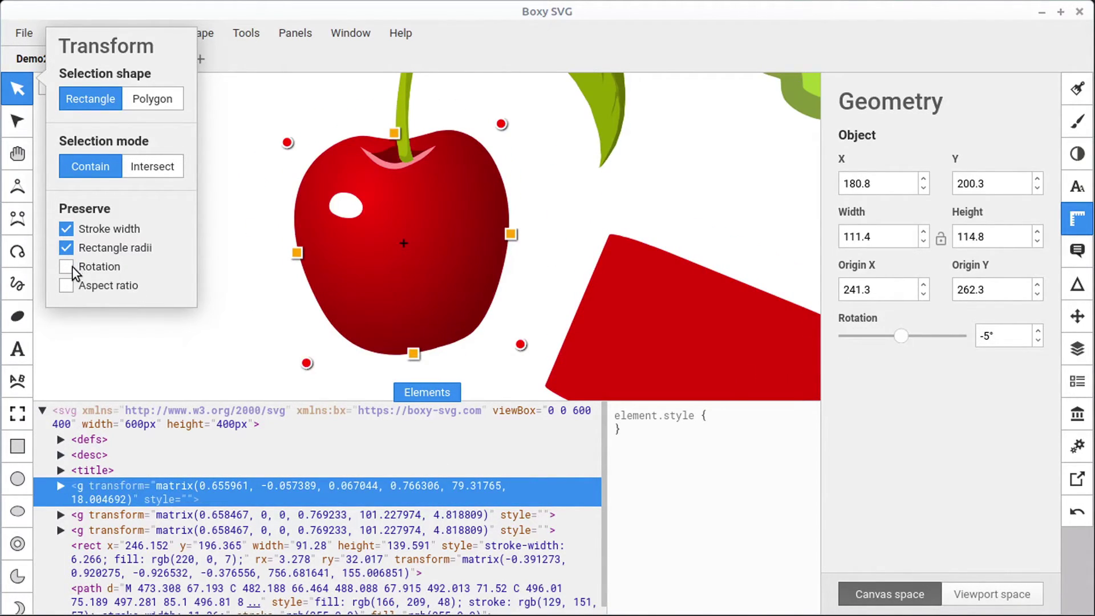
mouse_move(496, 124)
mouse_down()
mouse_move(451, 128)
mouse_move(489, 134)
mouse_up()
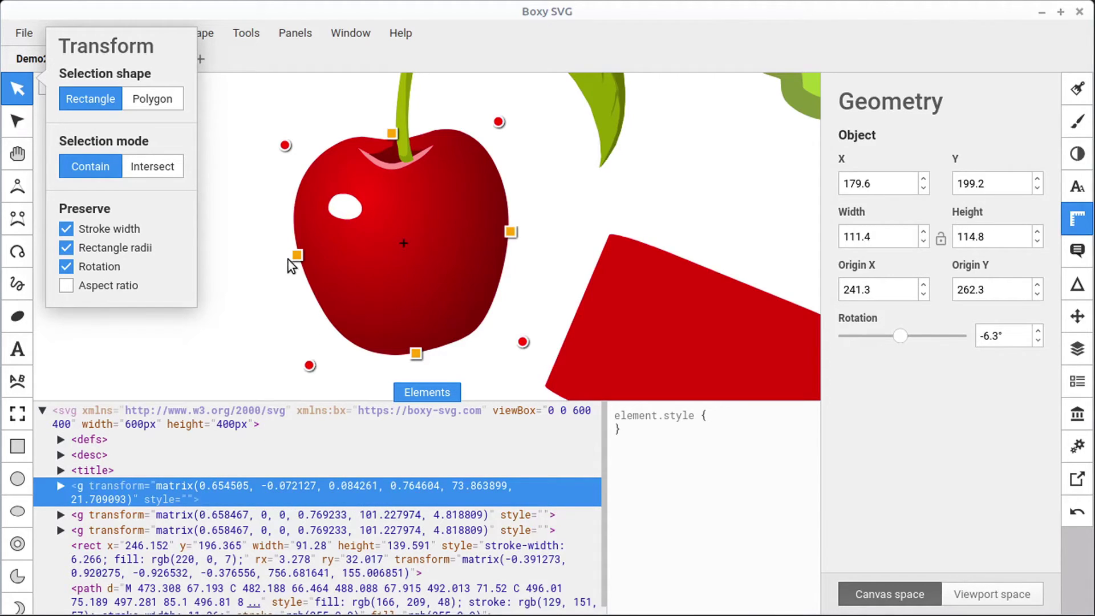
click(440, 393)
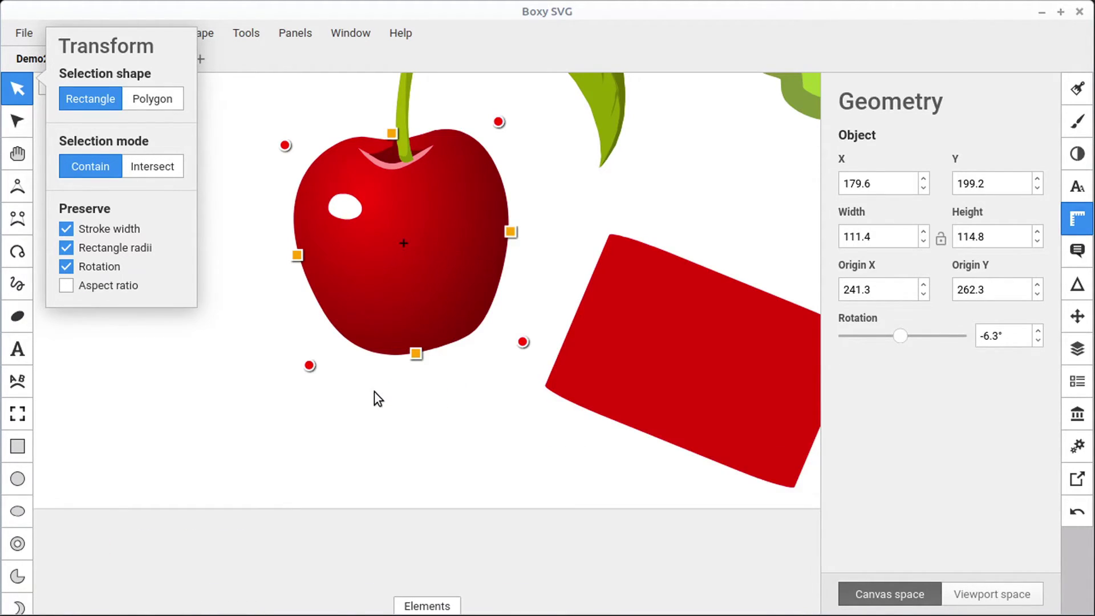
drag(374, 392, 168, 329)
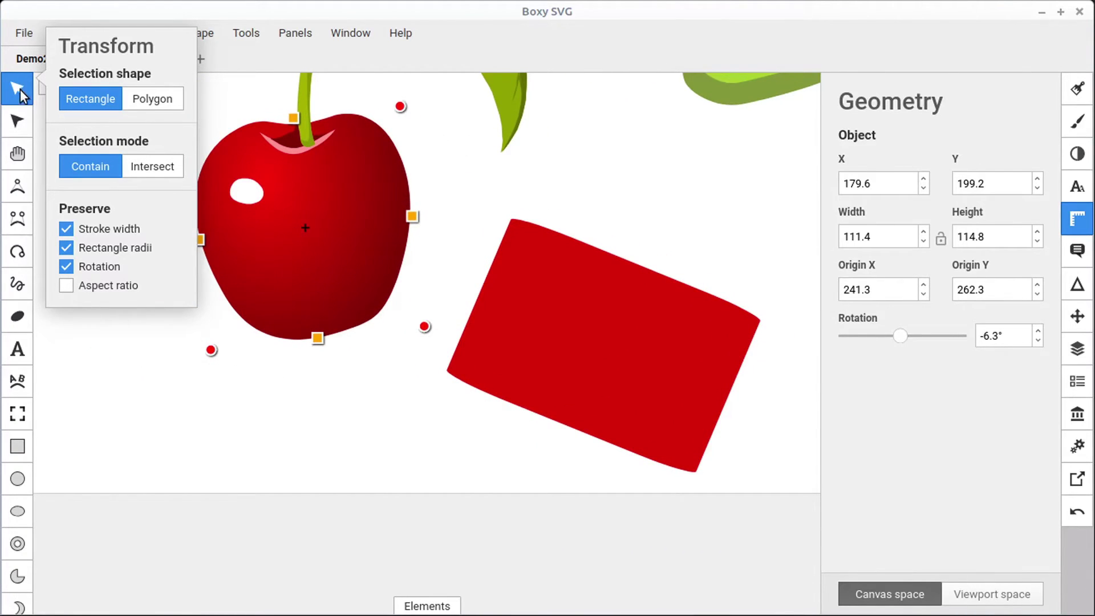
Close the transform options, bring the cherry and green blob into view, and open the Arrangement panel
click(19, 89)
drag(131, 189, 215, 325)
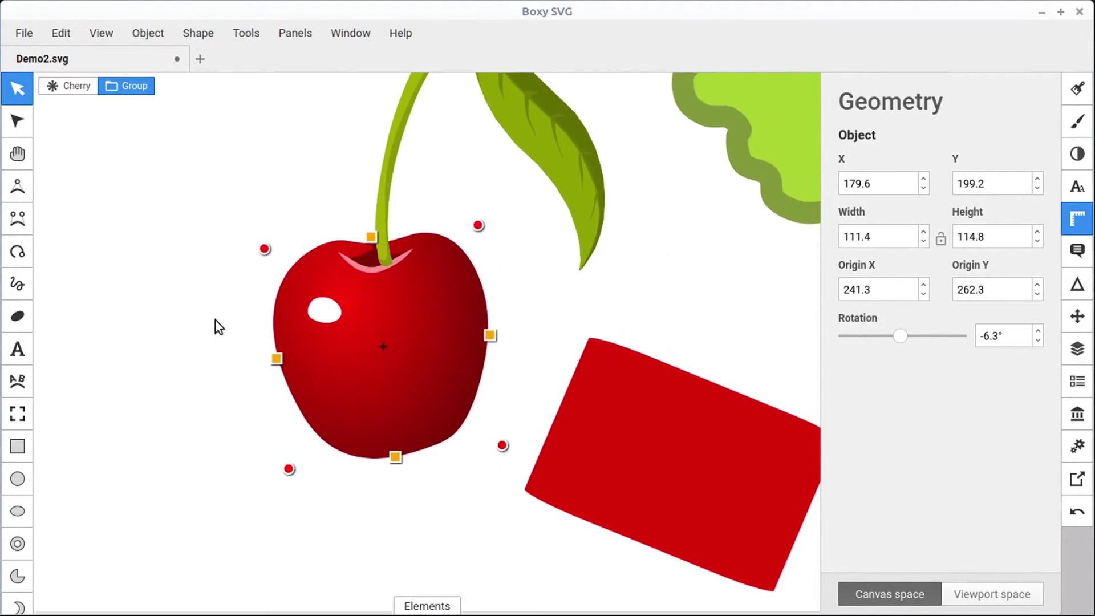
drag(749, 312, 663, 398)
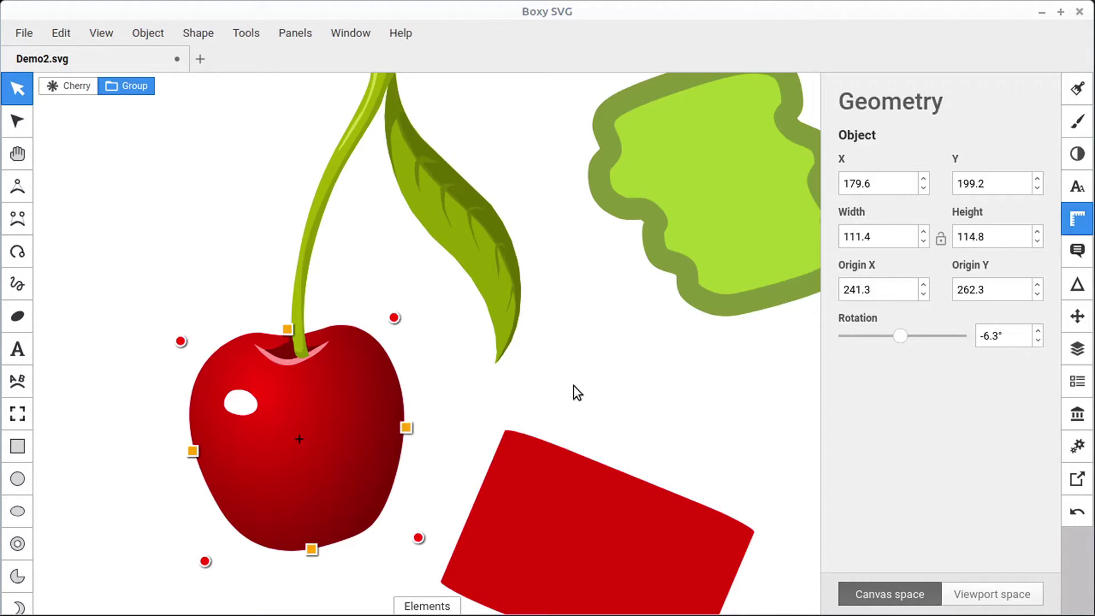
scroll(580, 386, down, 1)
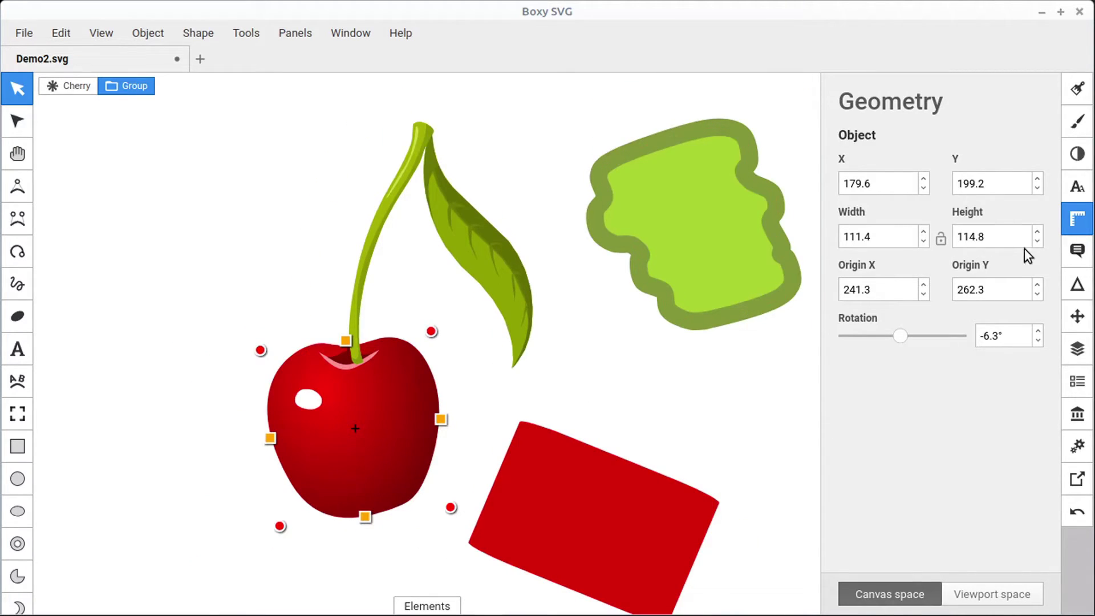
click(1080, 323)
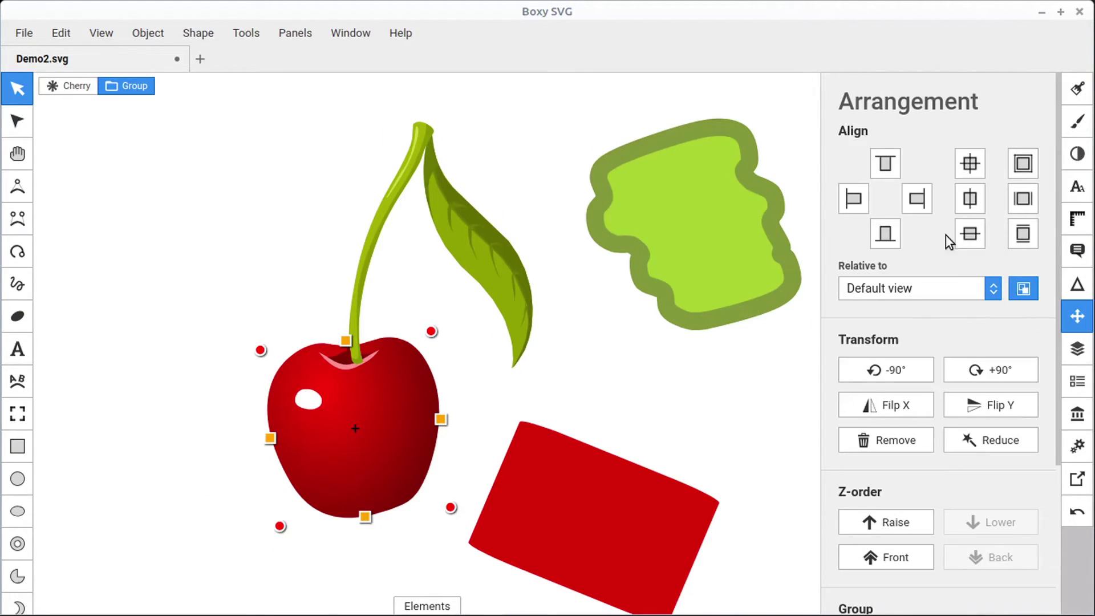
scroll(618, 337, down, 3)
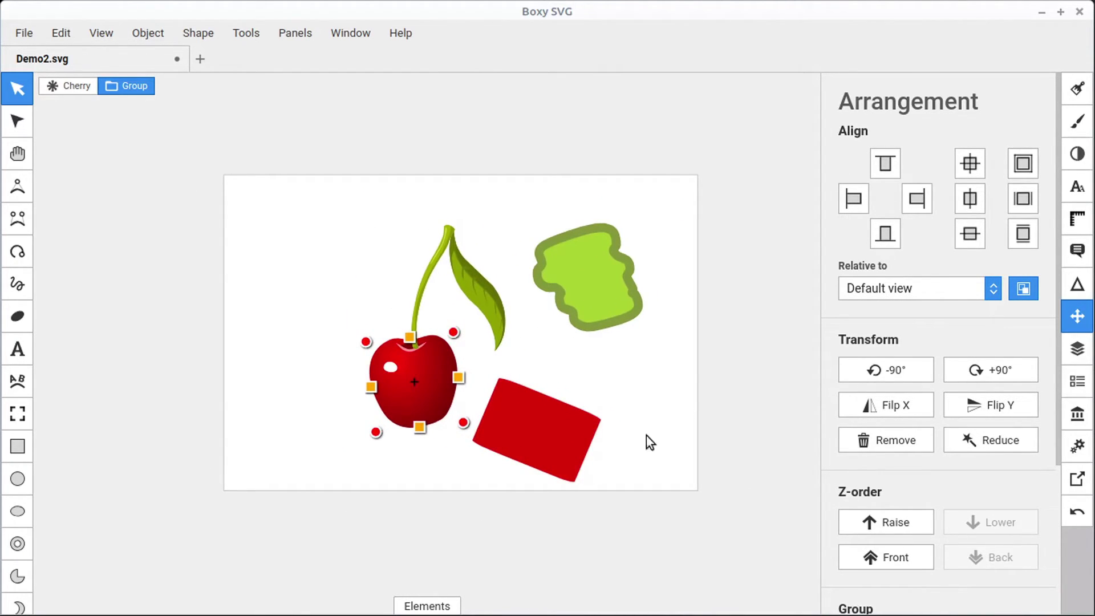
Try the green blob's page alignments: top, bottom, left, right, centre, then stretch to fill
click(545, 353)
click(581, 279)
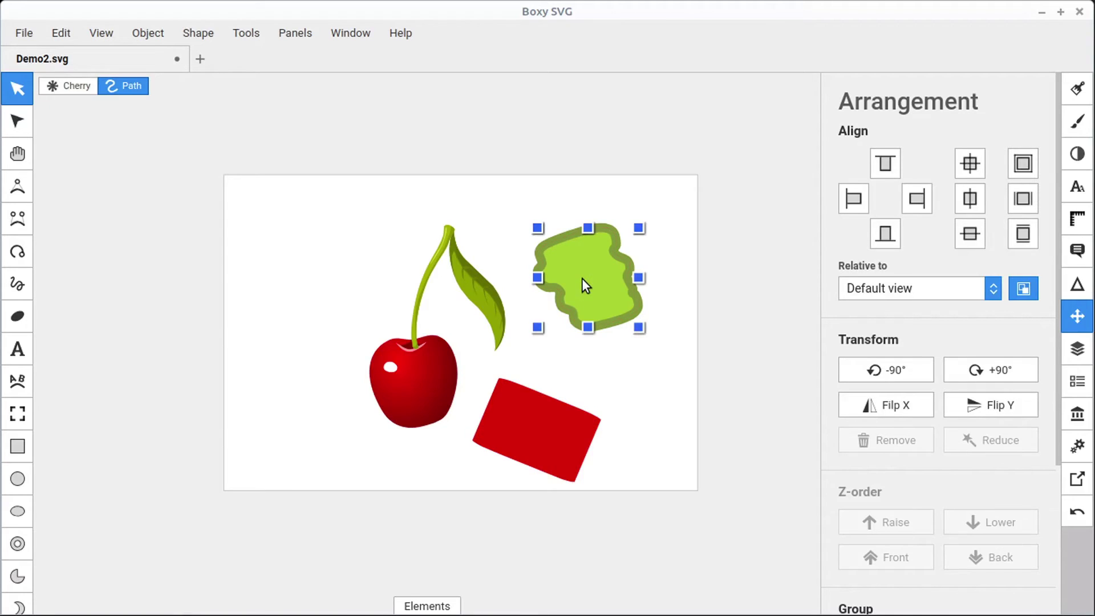
click(884, 165)
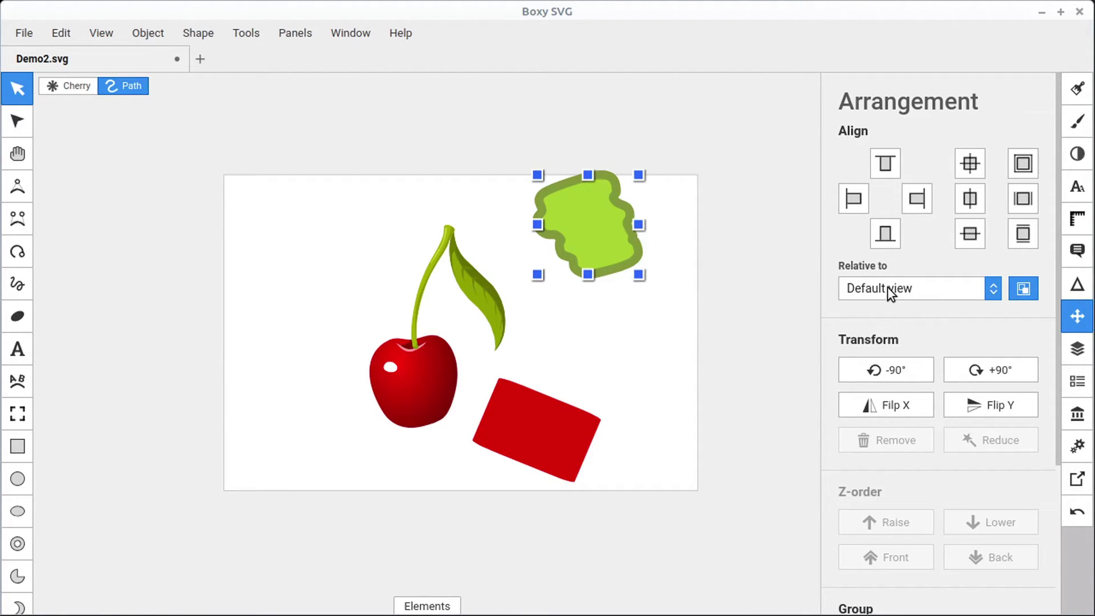
click(885, 237)
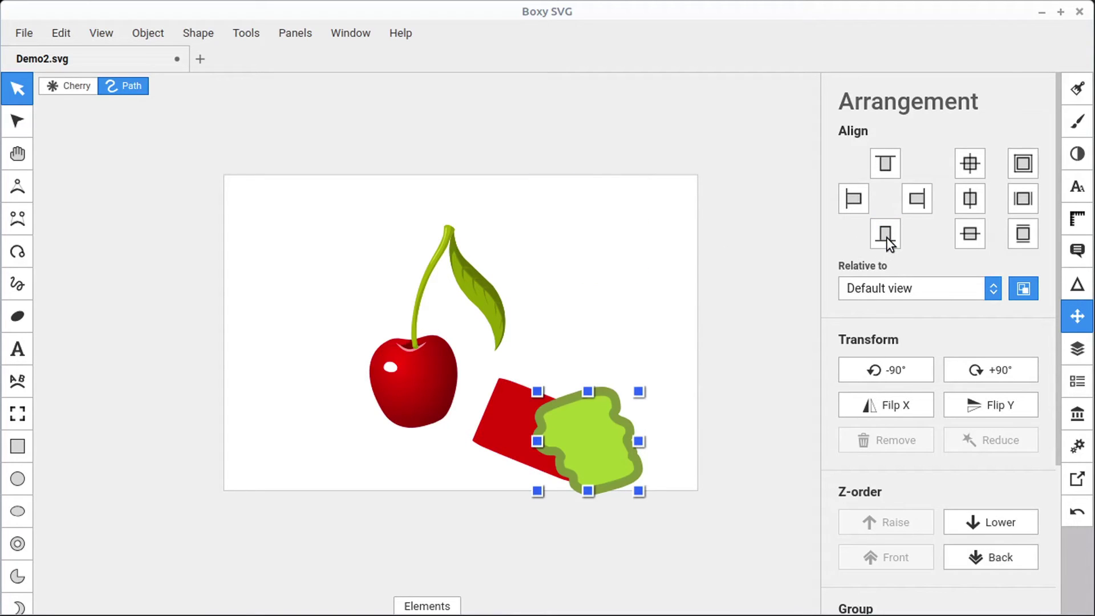
click(855, 198)
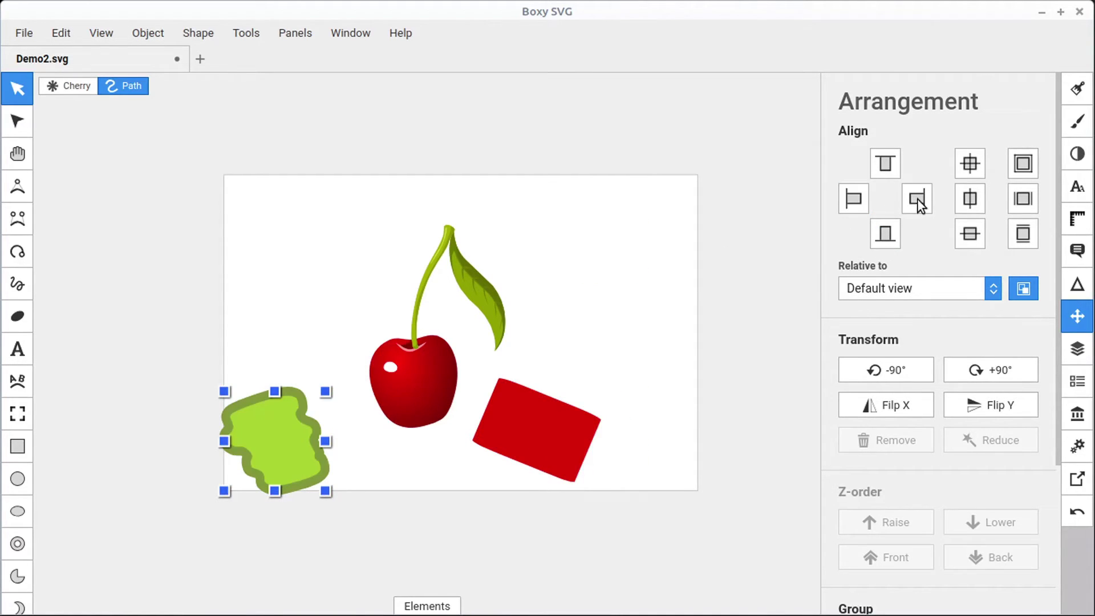
click(918, 198)
click(972, 160)
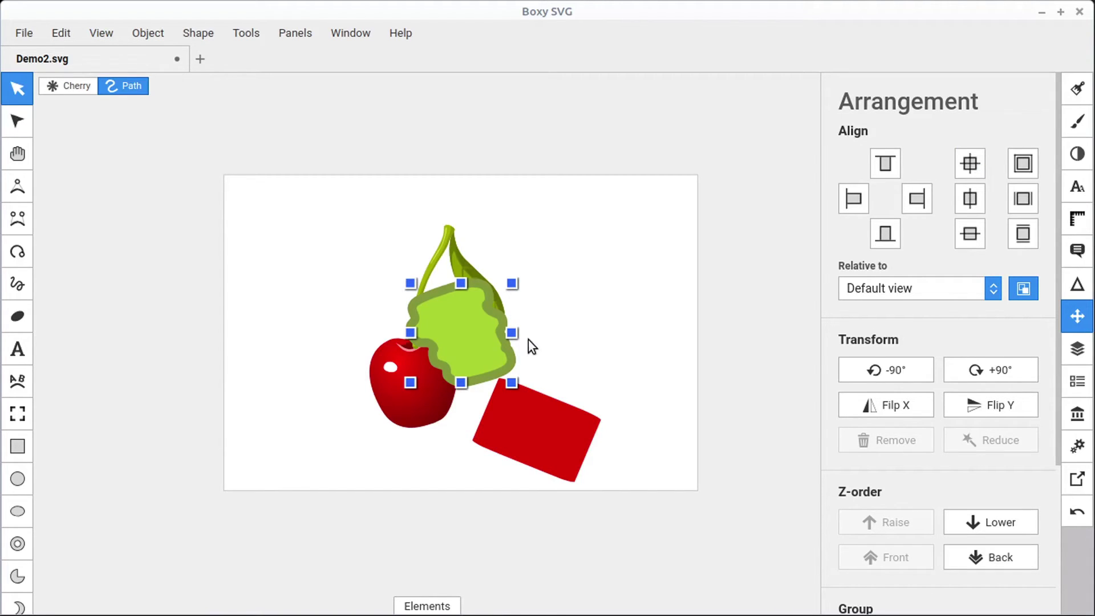
click(1024, 163)
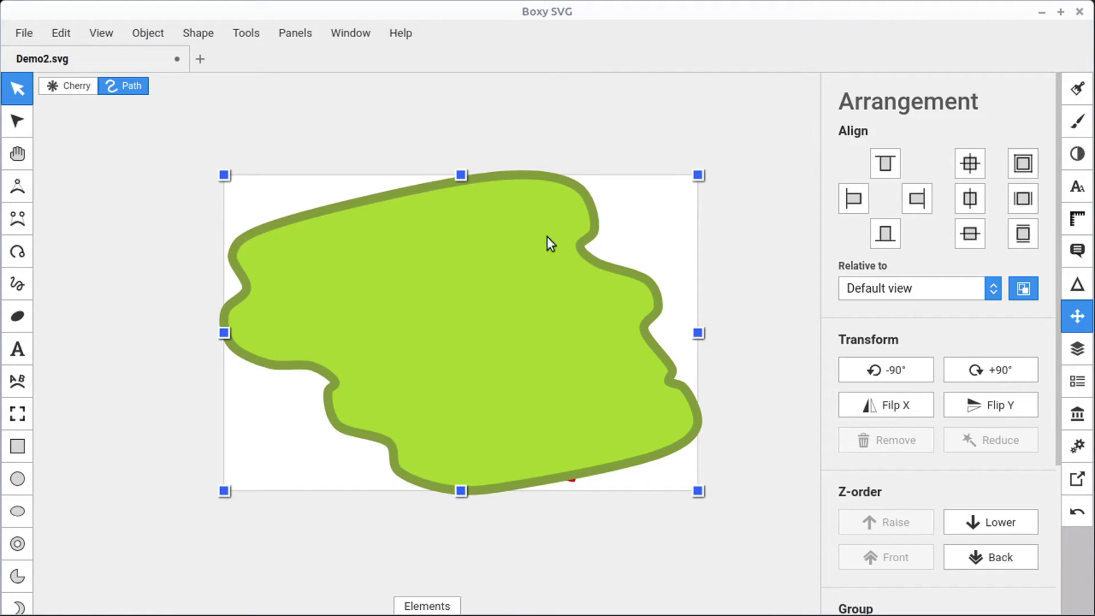
Shrink the green blob into the bottom-left corner, then stretch the cherry across the page top
drag(698, 175, 313, 431)
click(462, 328)
click(286, 427)
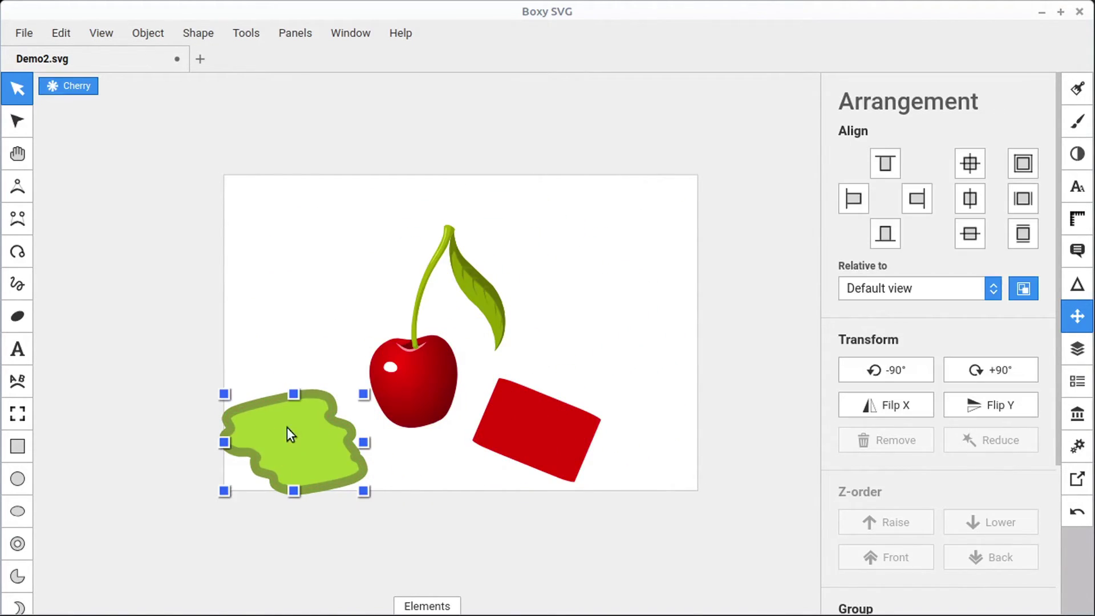
click(417, 381)
click(1022, 198)
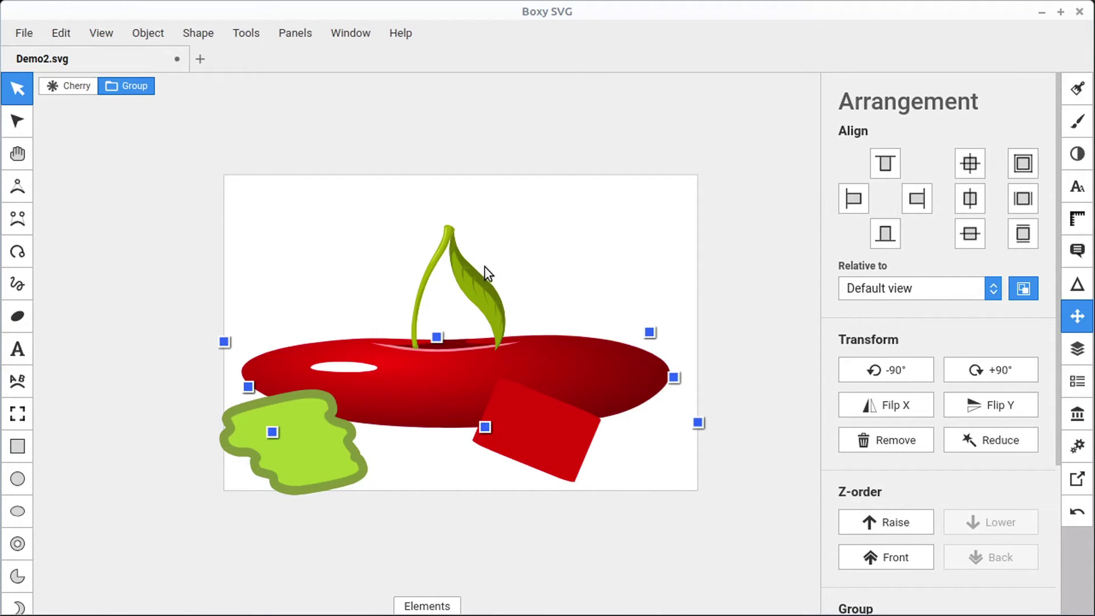
click(886, 164)
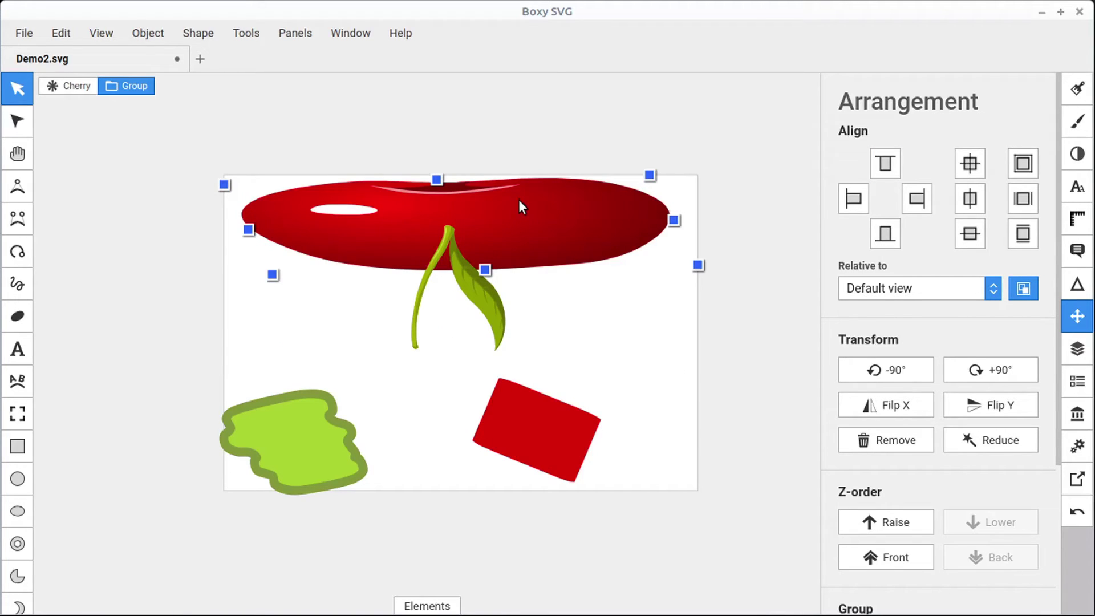
key(ctrl+z)
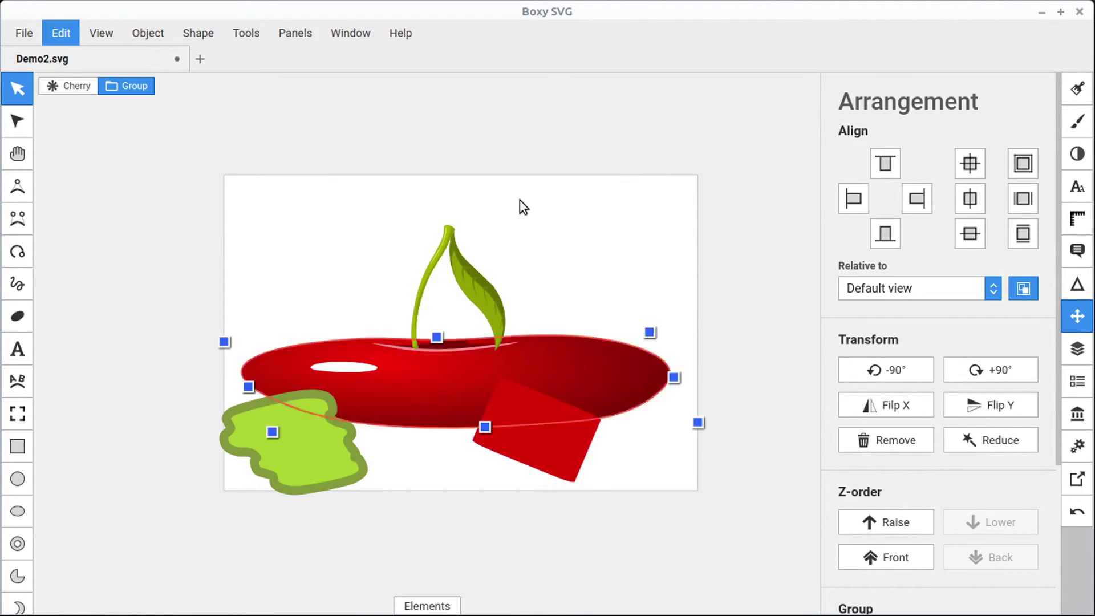
key(ctrl+z)
drag(544, 184, 338, 445)
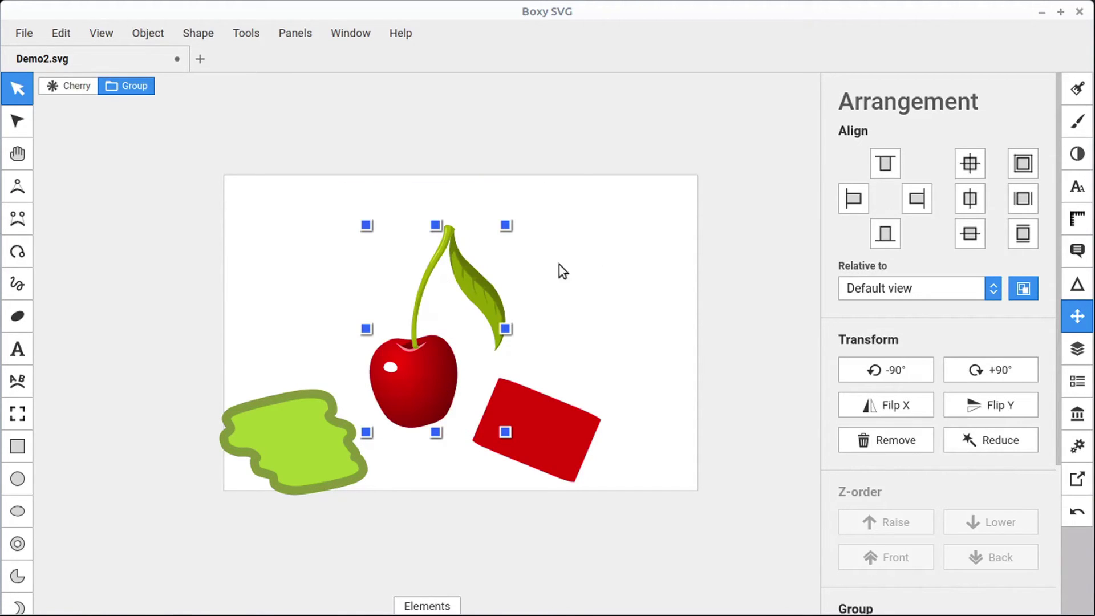
key(shift)
shift+click(885, 164)
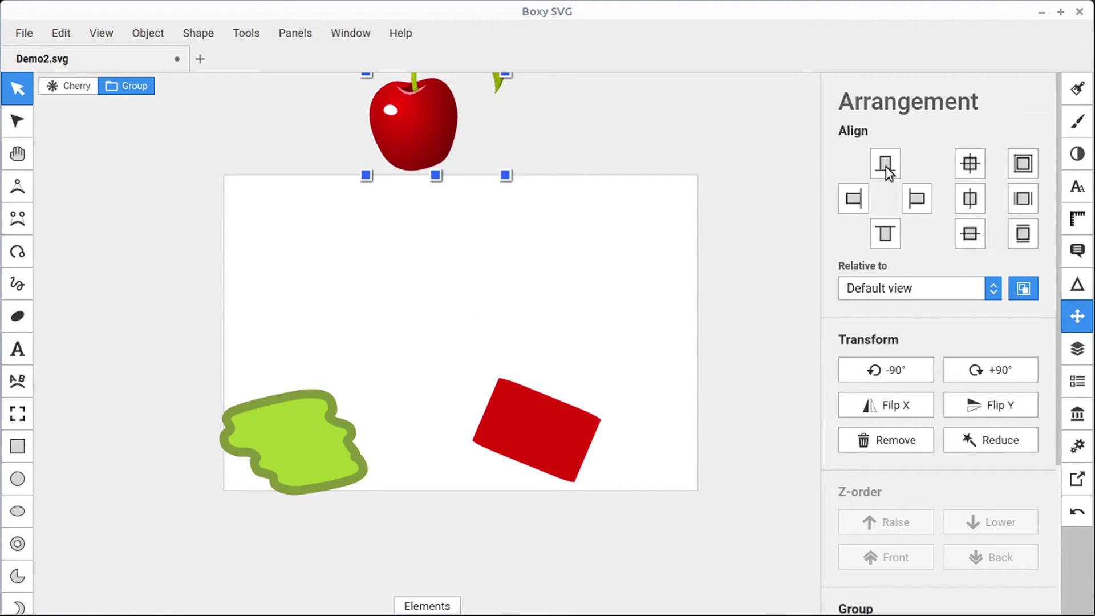
shift+click(851, 199)
shift+click(884, 234)
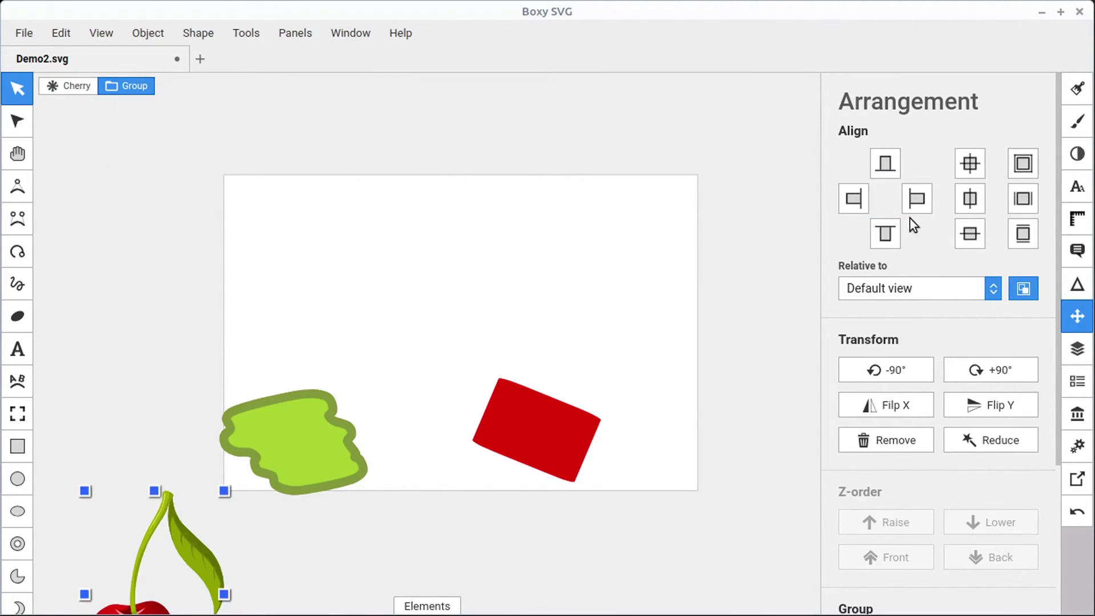
click(972, 164)
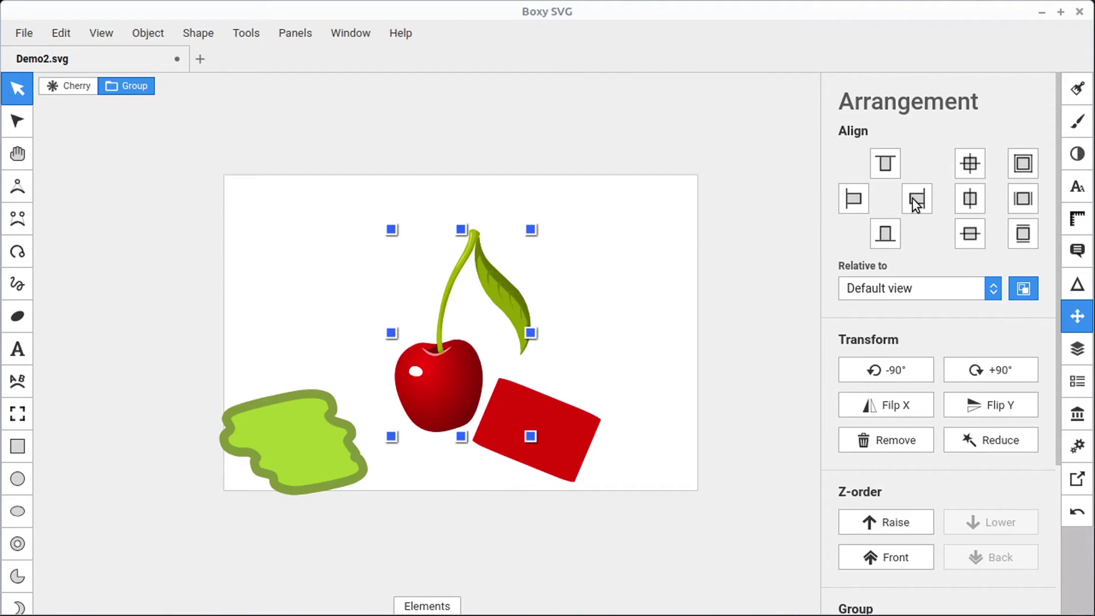
key(shift)
click(916, 200)
shift+click(917, 200)
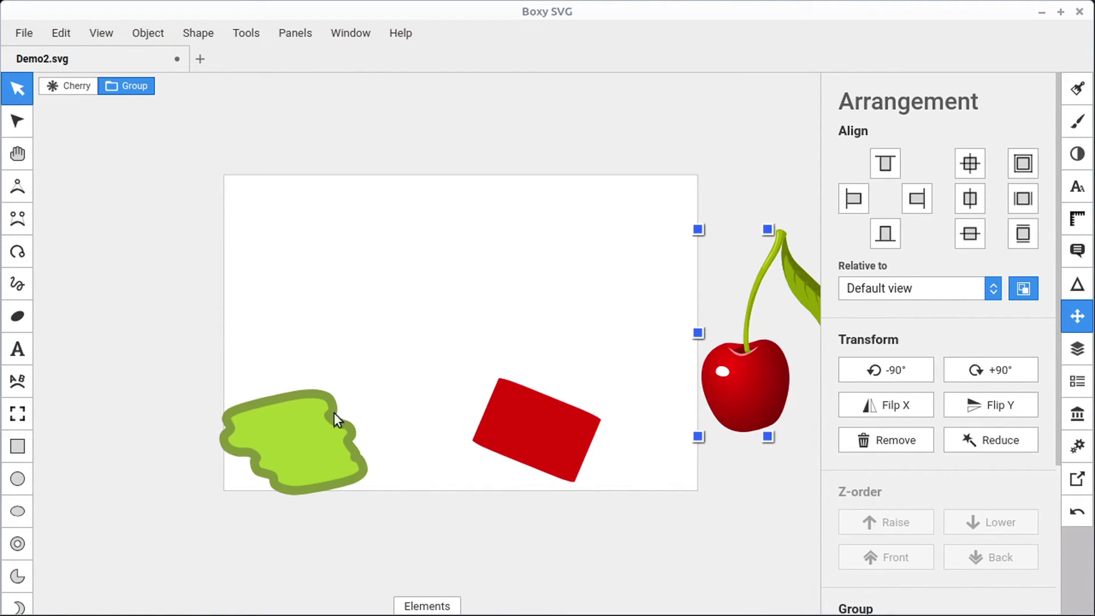
Align relative to the first selected shape and centre the red rectangle on the green blob
click(930, 289)
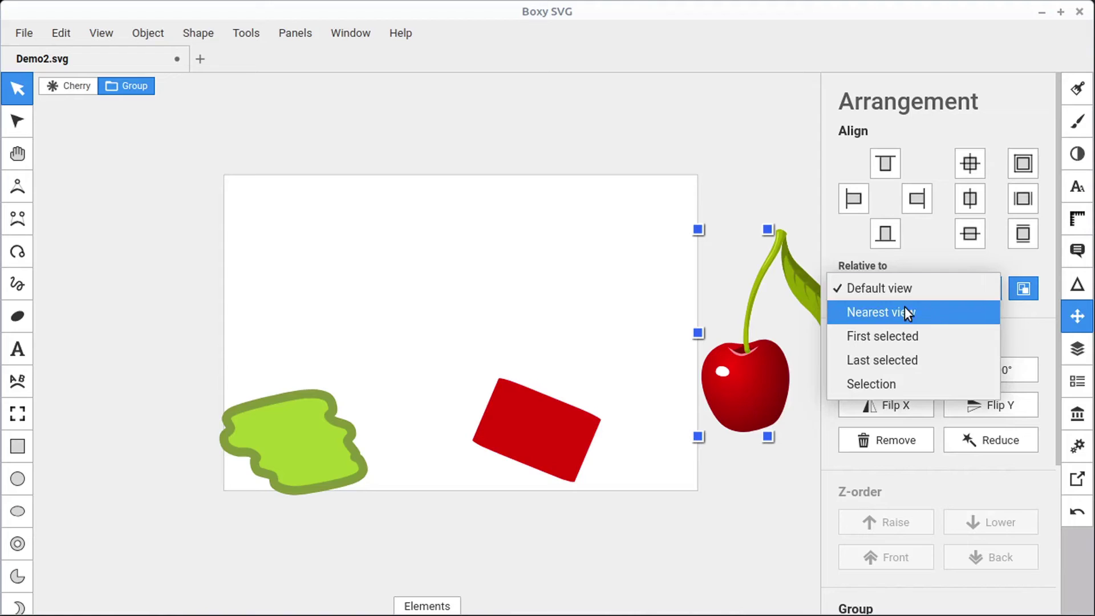
click(893, 337)
click(569, 275)
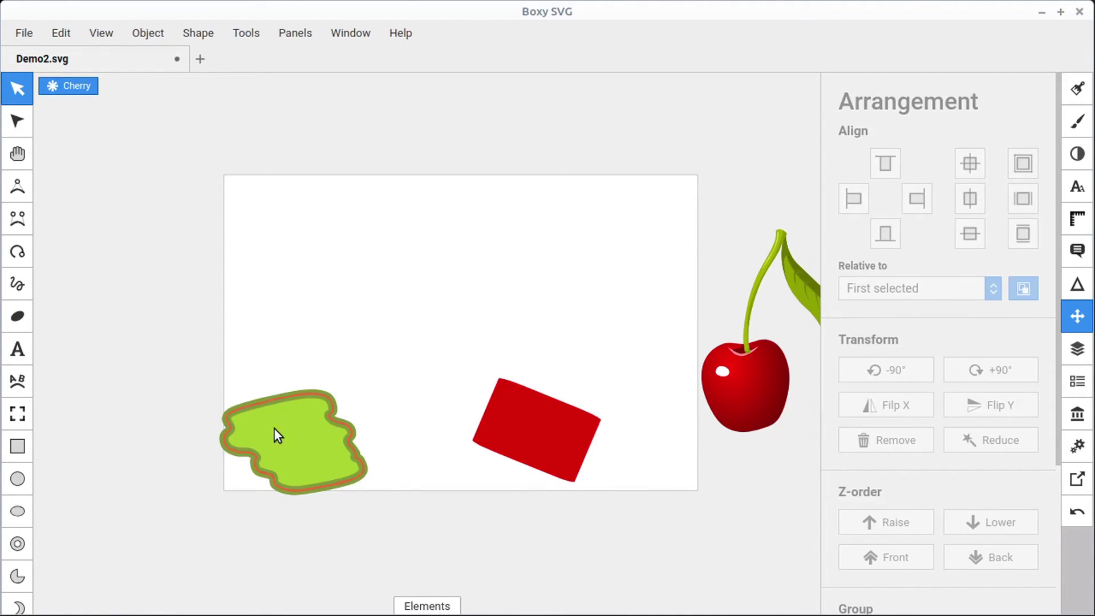
click(291, 434)
key(shift)
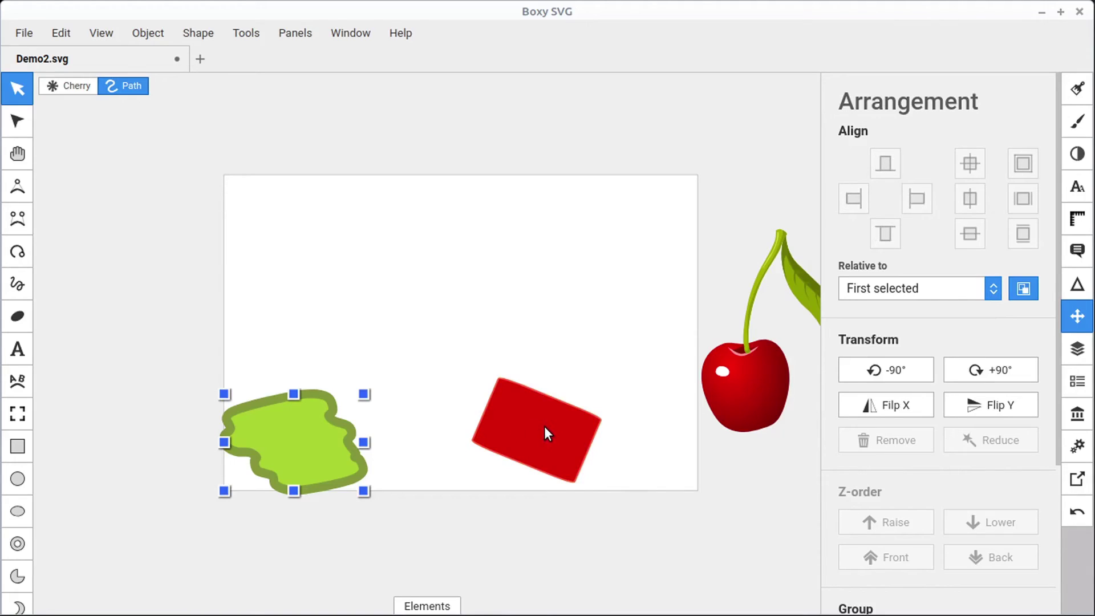
shift+click(543, 429)
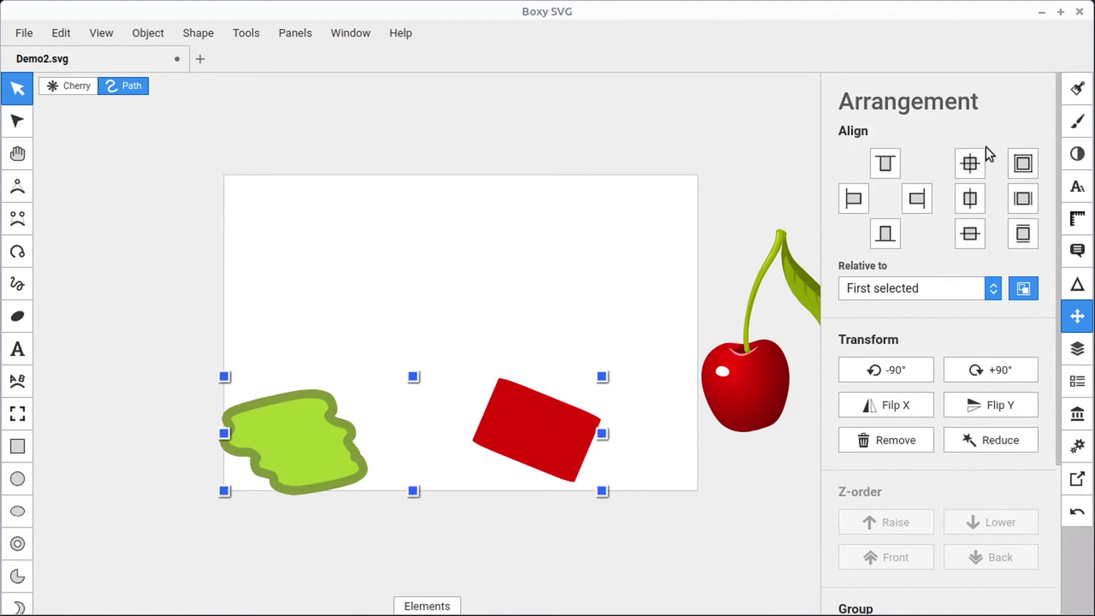
click(970, 164)
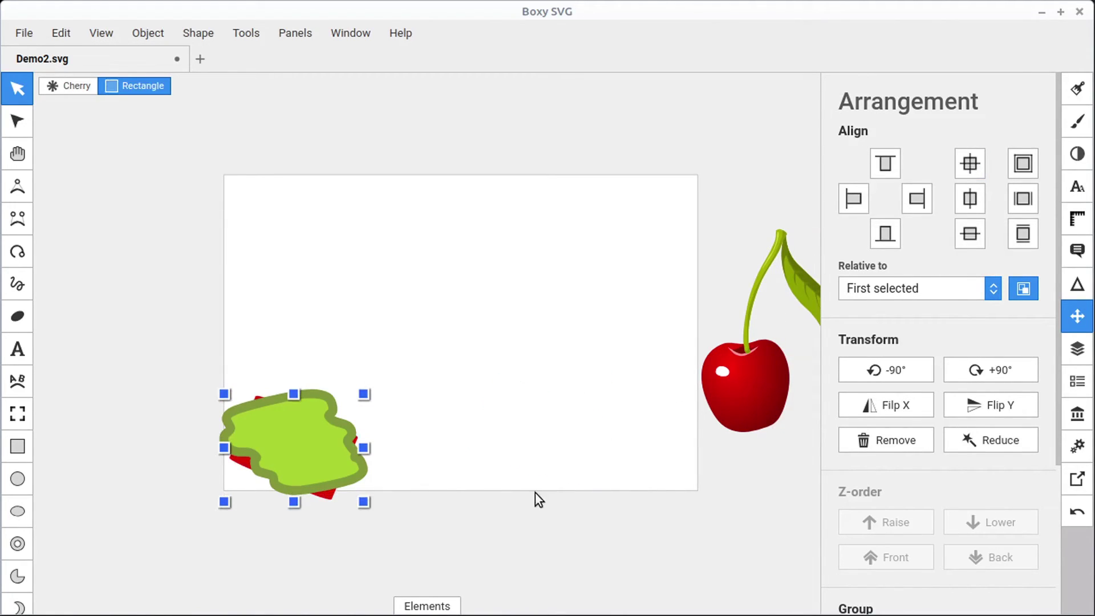
scroll(323, 482, up, 2)
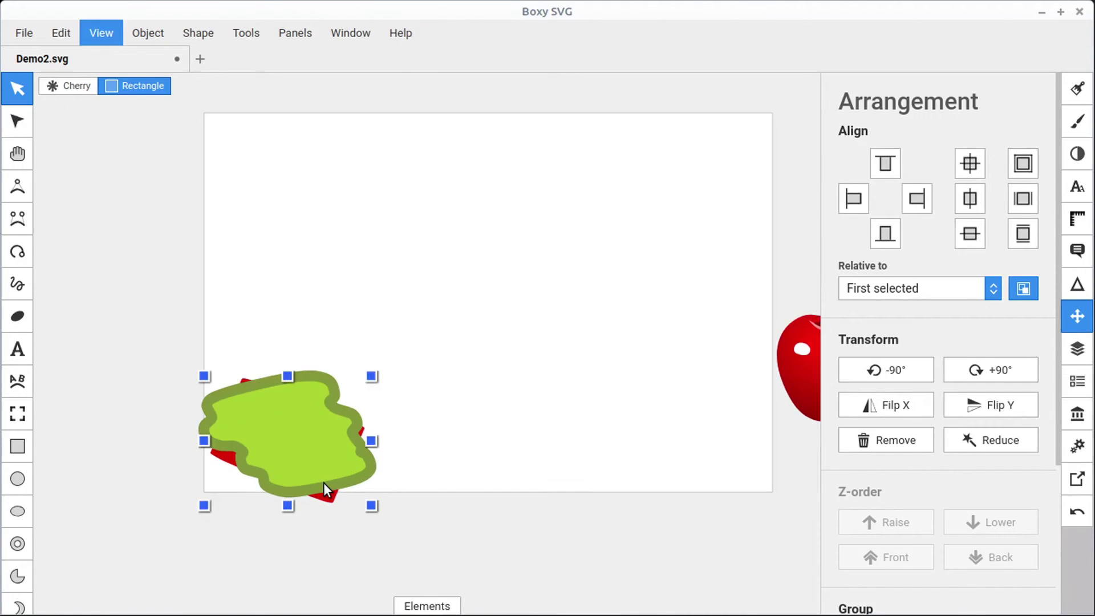
Bring the red rectangle in front of the blob and move it up and right
click(372, 480)
click(384, 475)
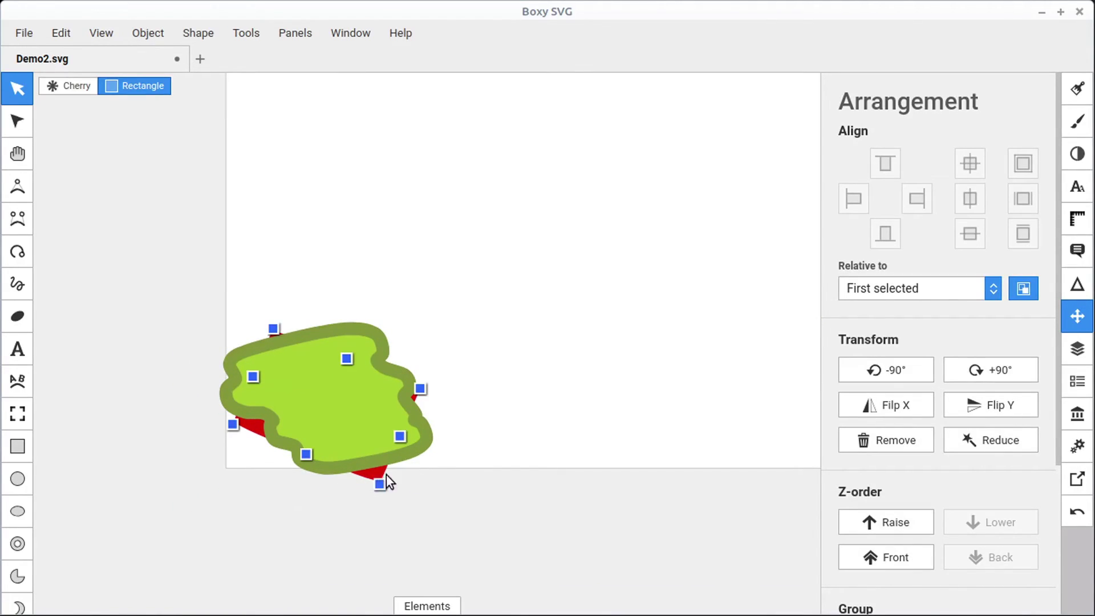
click(891, 525)
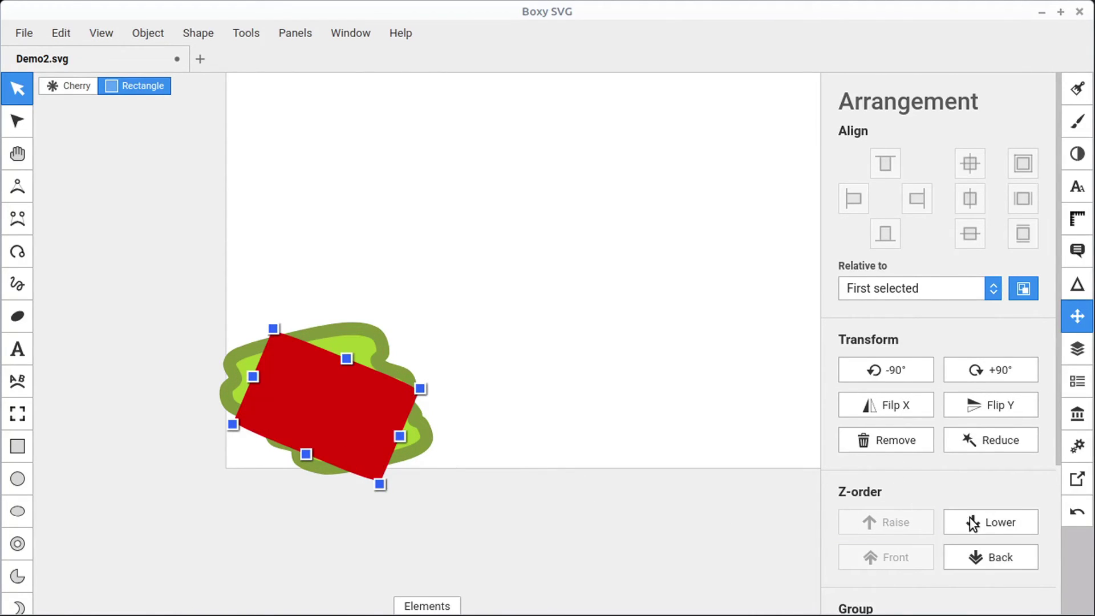
click(973, 522)
click(884, 524)
drag(316, 398, 517, 267)
Test flipping the red rectangle horizontally and vertically and rotating it ±90°
click(887, 406)
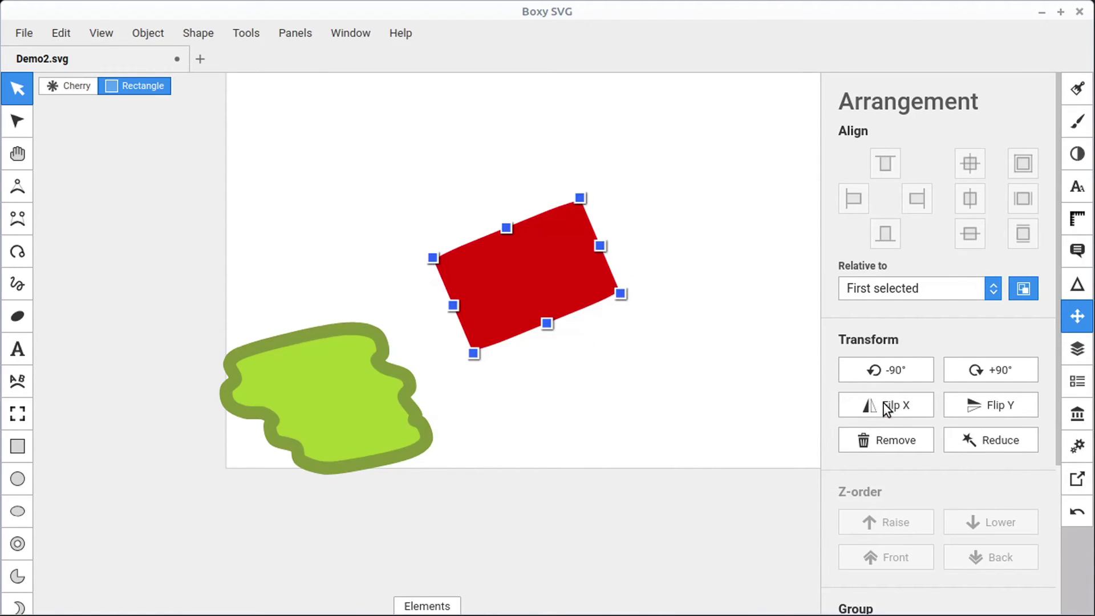
click(889, 404)
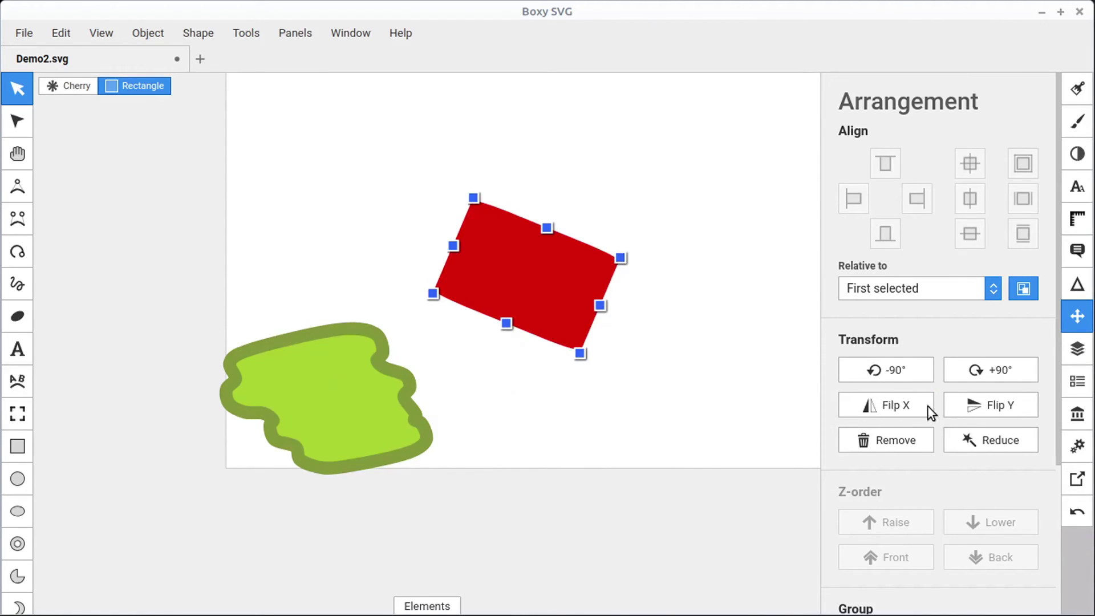
click(986, 406)
click(988, 405)
click(887, 373)
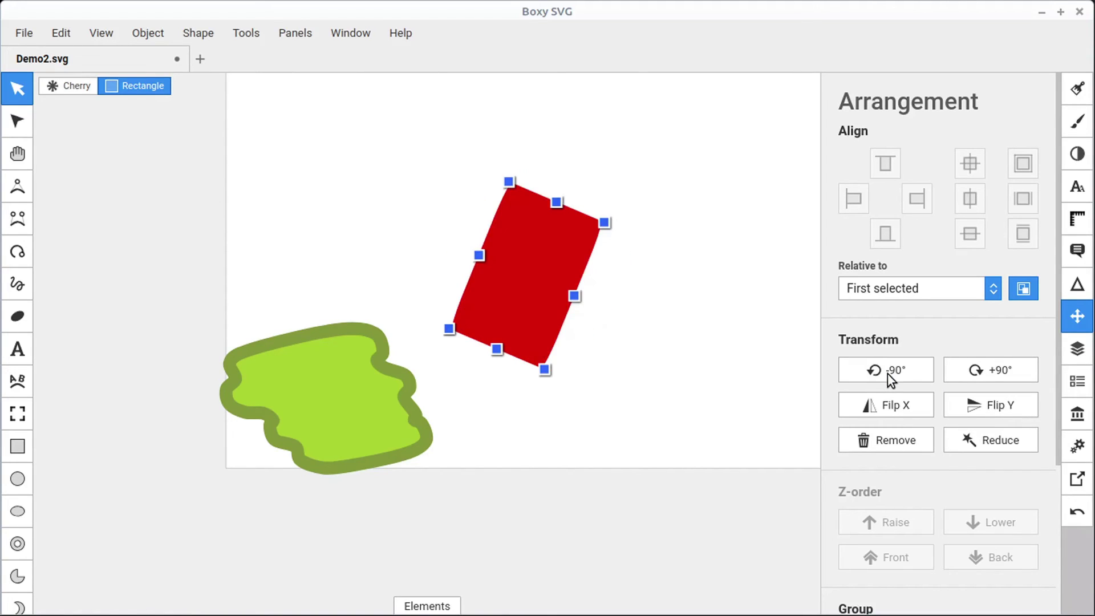
click(983, 372)
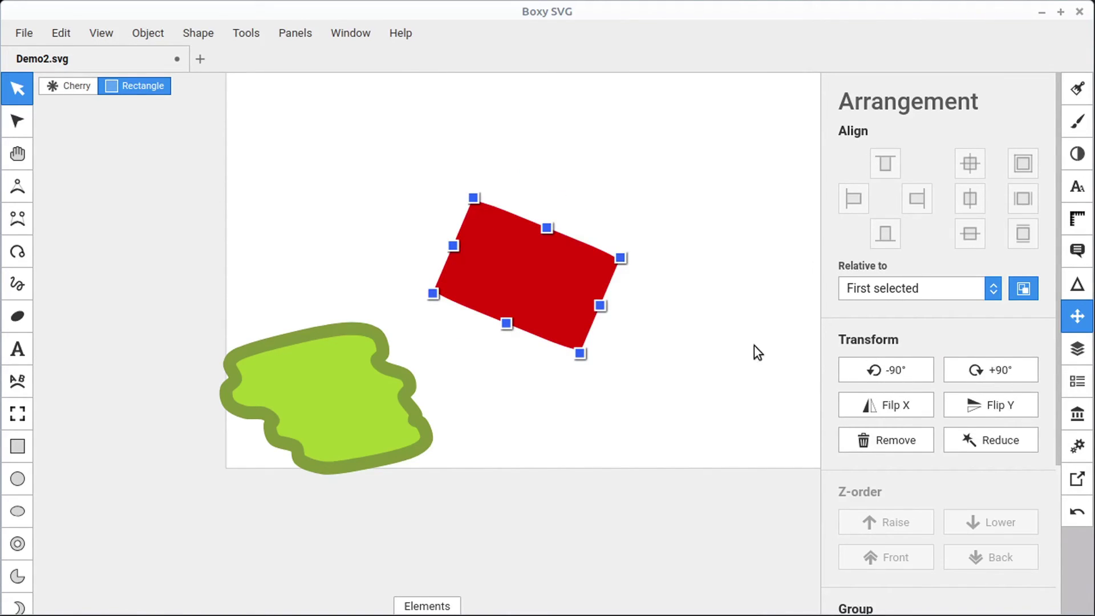
Rotate the red rectangle about 40° counter-clockwise, then rotate the green blob 90° clockwise
click(587, 295)
drag(621, 259, 590, 207)
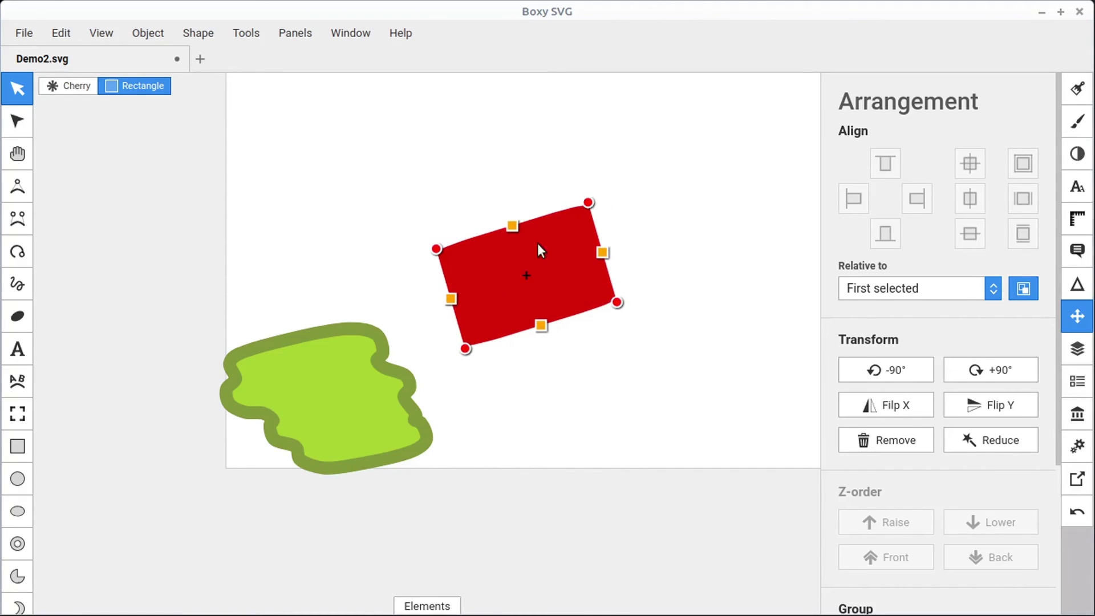
click(363, 379)
click(991, 371)
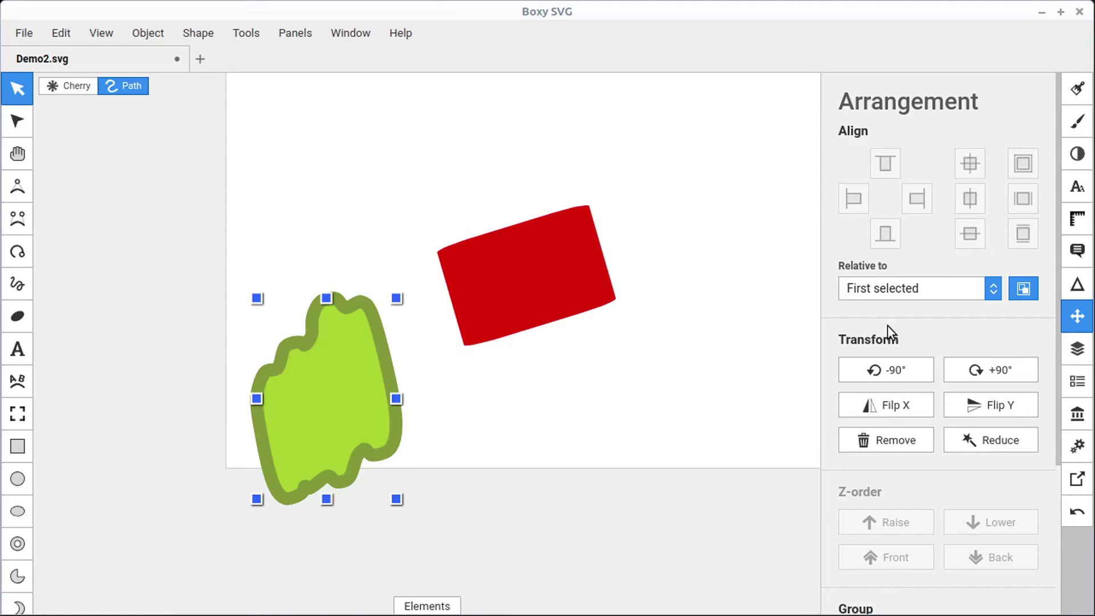
Group the rectangle and green blob, move them up-right together, then ungroup them
scroll(930, 330, down, 5)
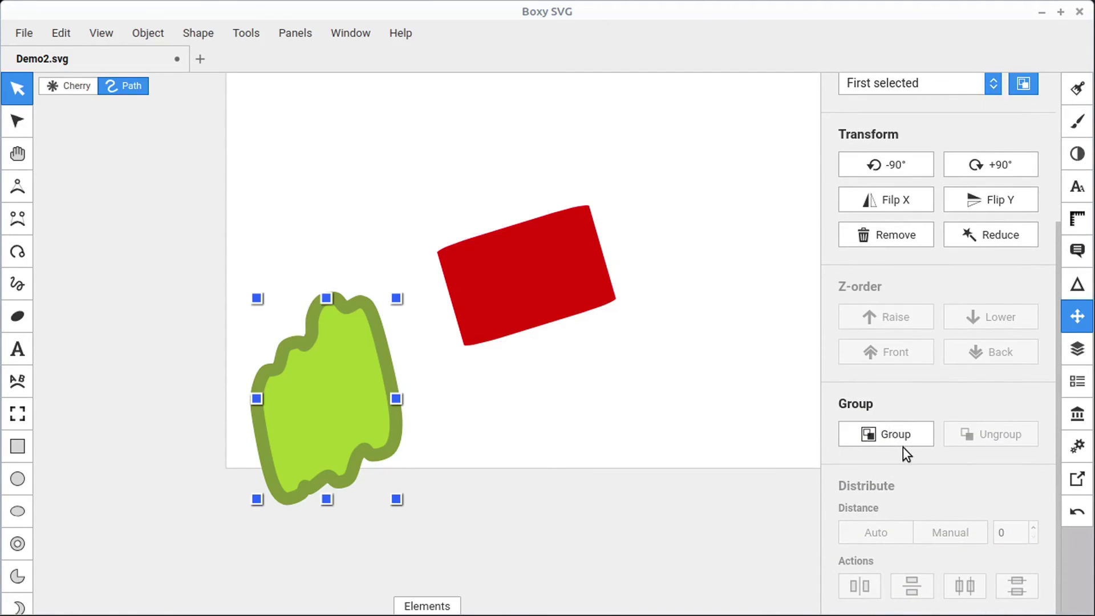
click(157, 32)
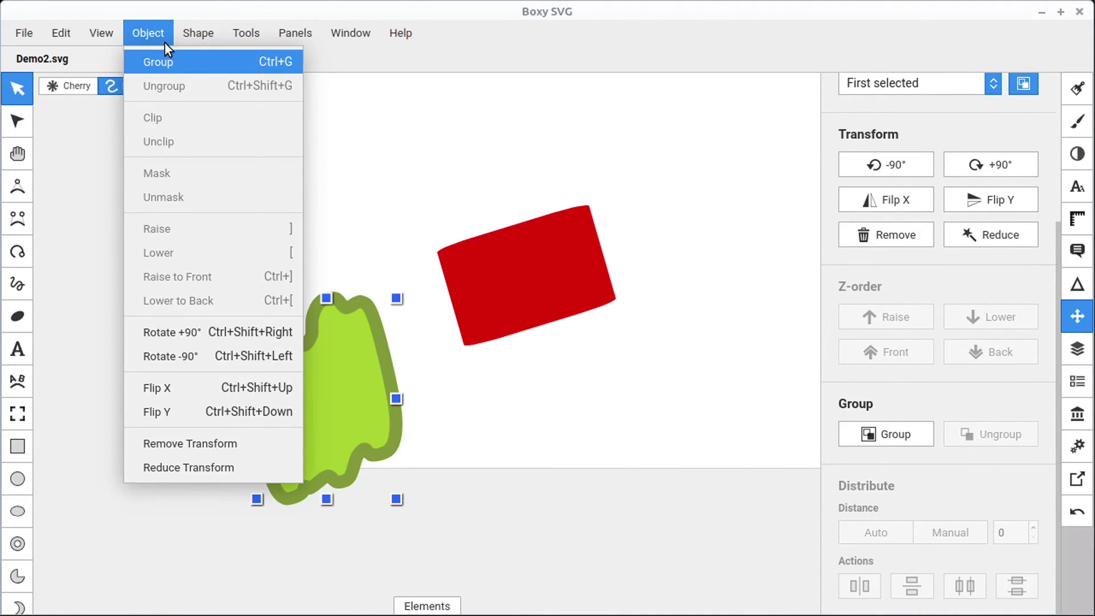
click(513, 234)
drag(666, 129, 234, 506)
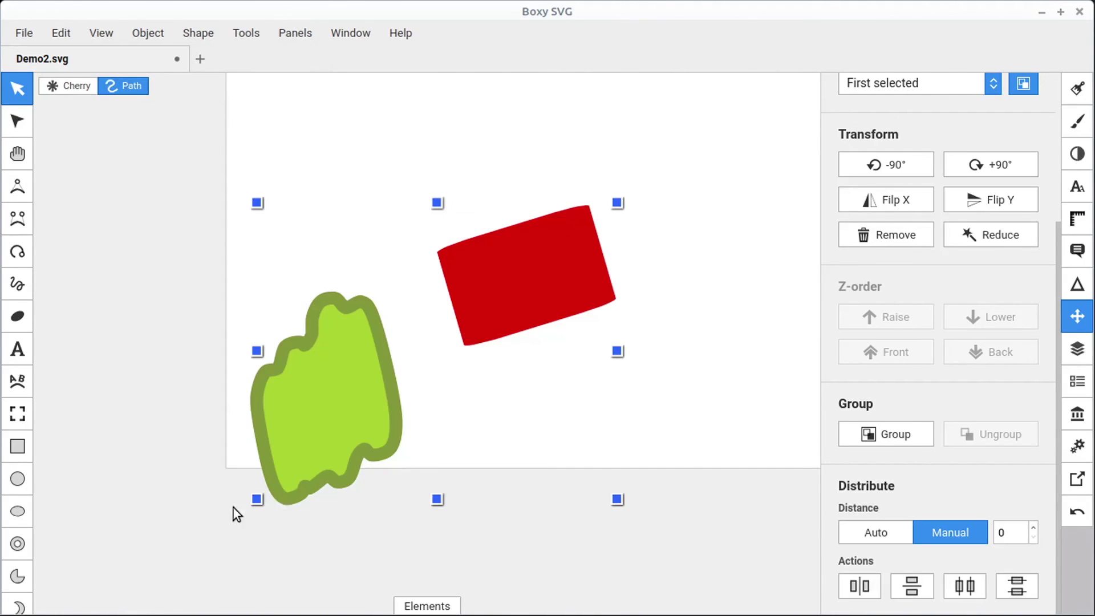
click(892, 439)
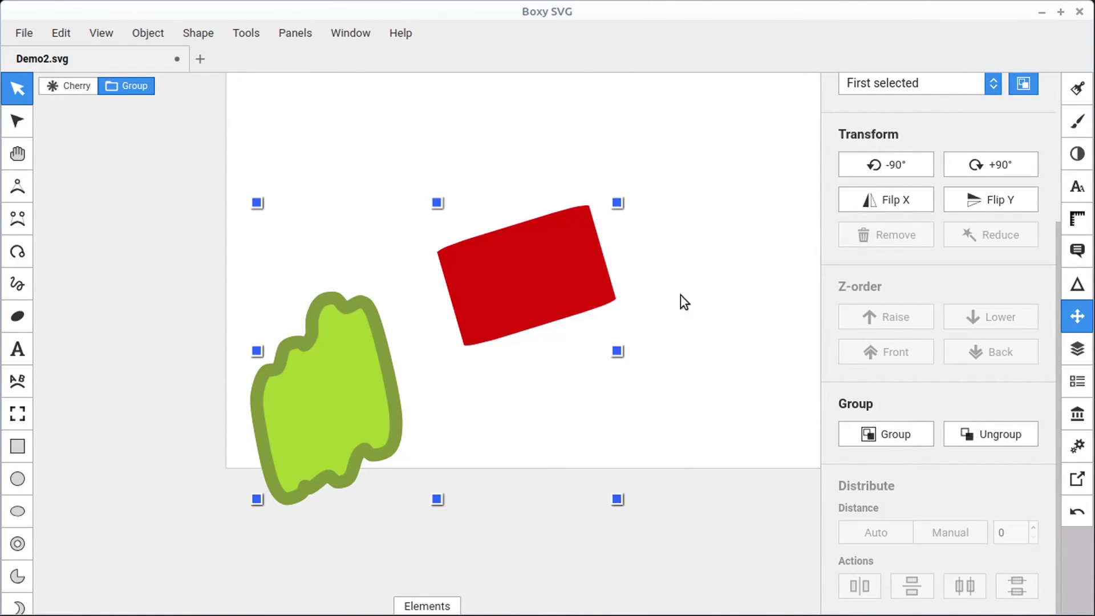
drag(536, 276, 601, 230)
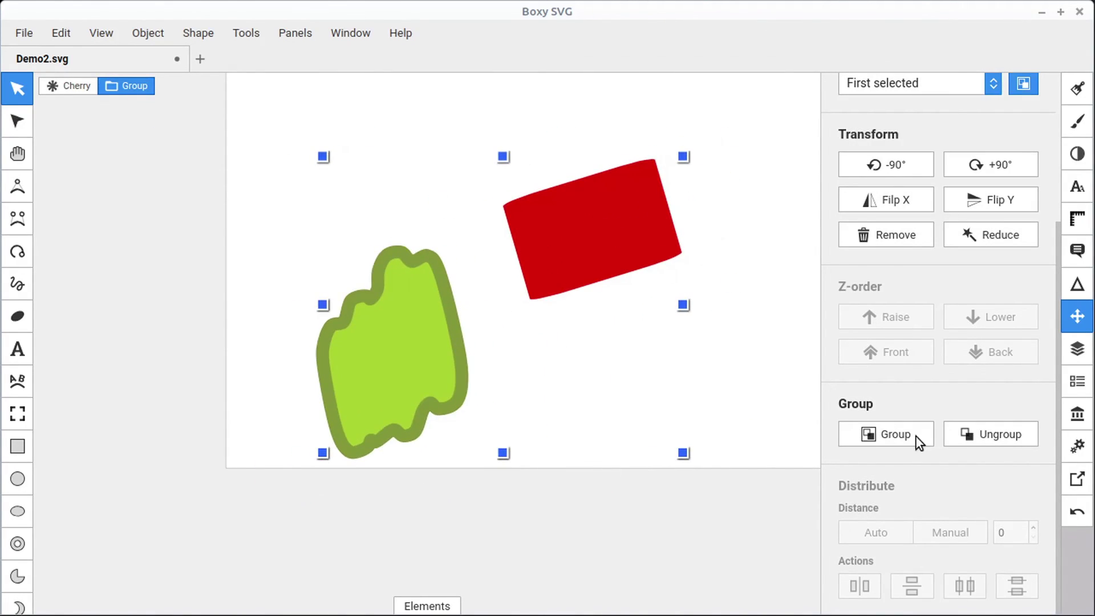
click(991, 435)
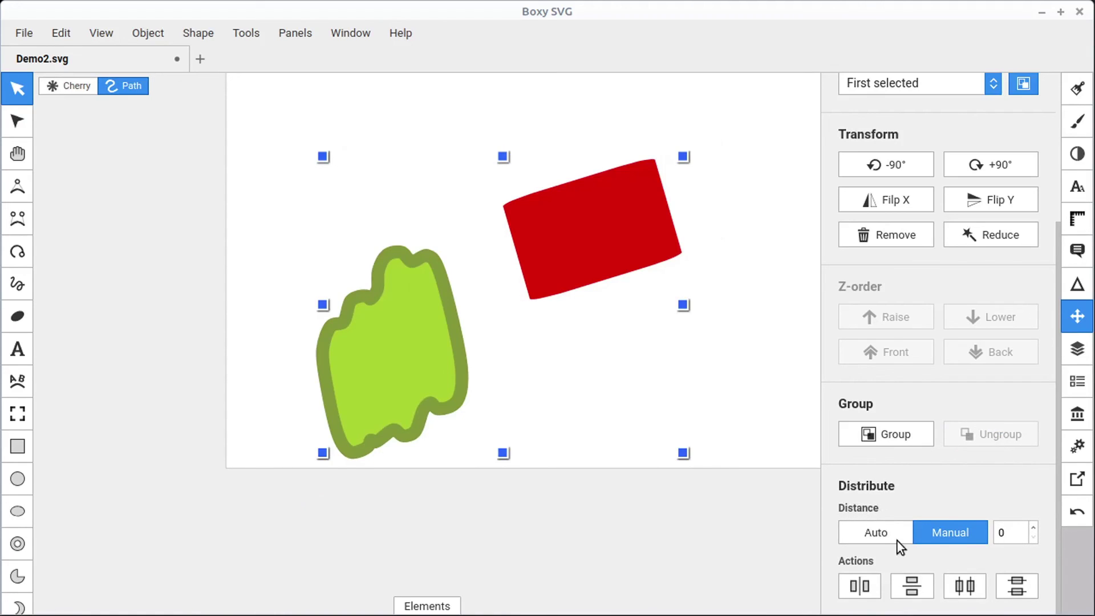
click(745, 293)
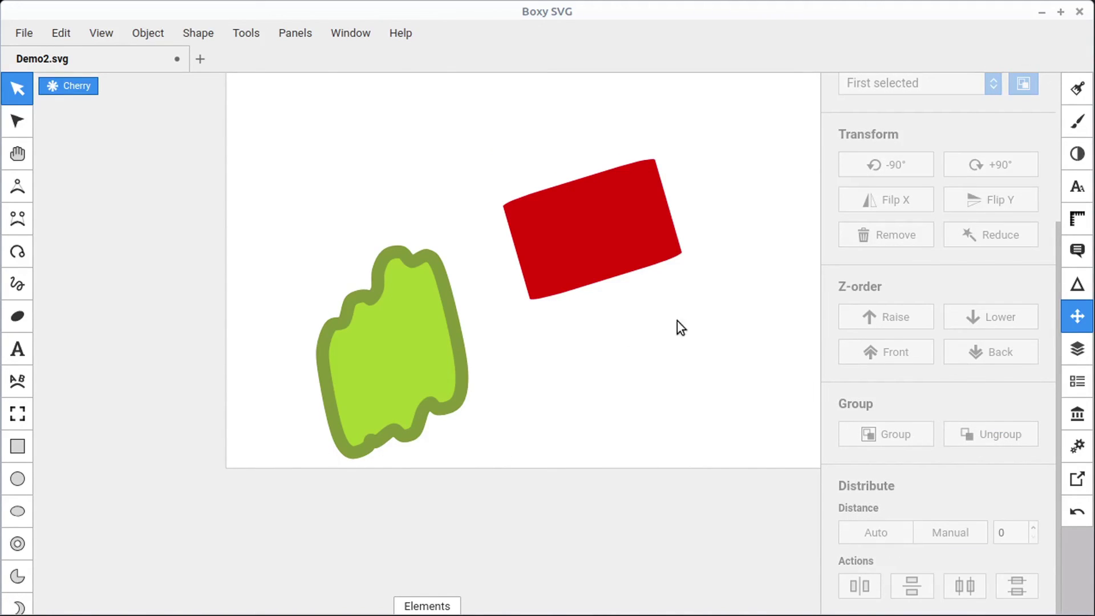
click(662, 251)
scroll(934, 412, up, 4)
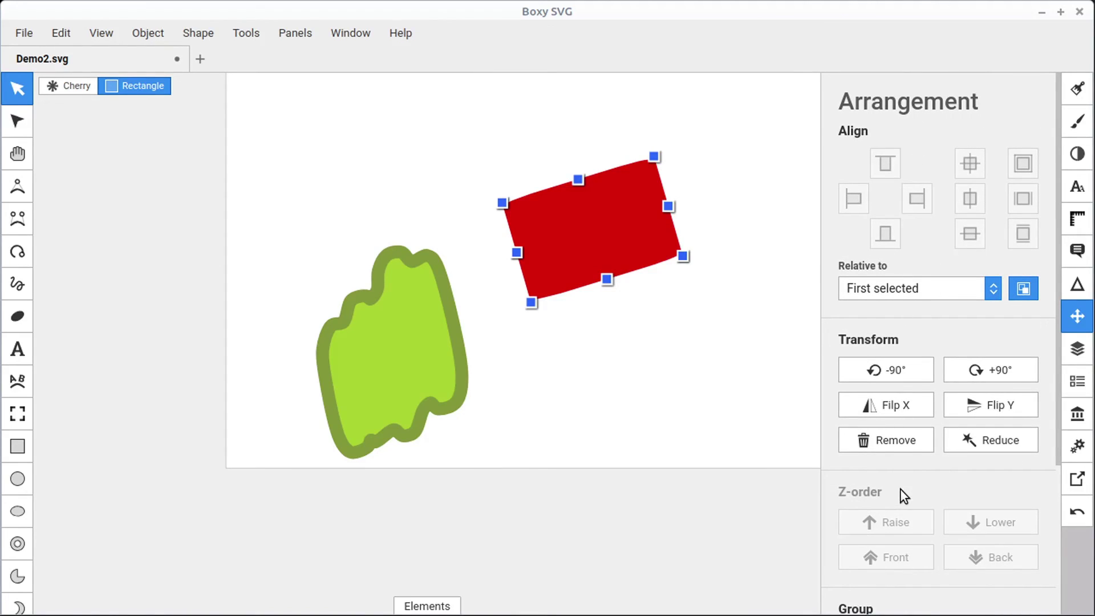
scroll(571, 279, down, 2)
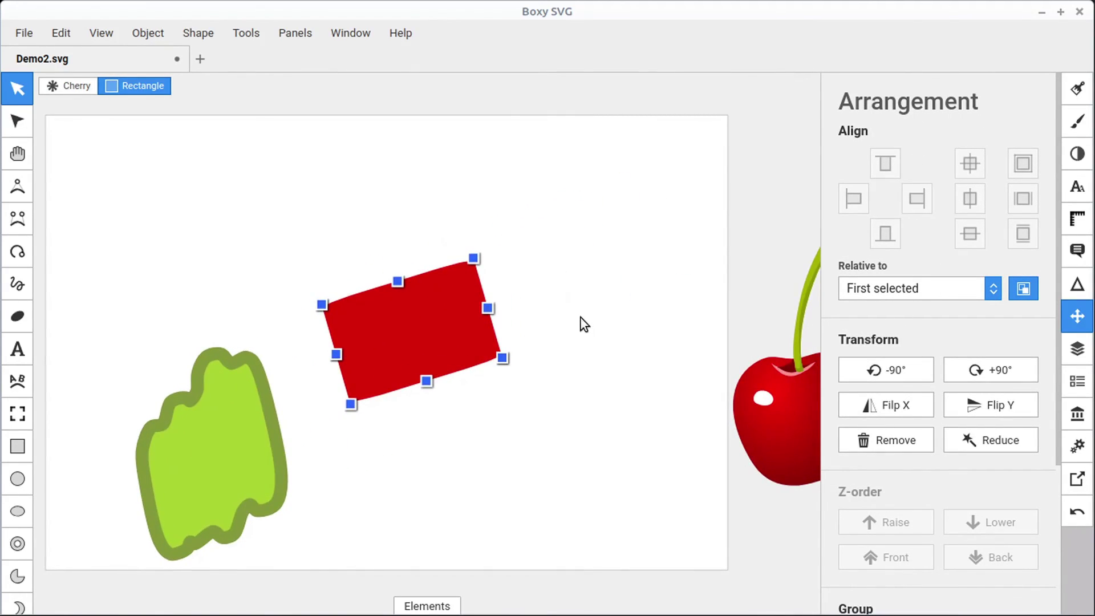
scroll(581, 317, down, 1)
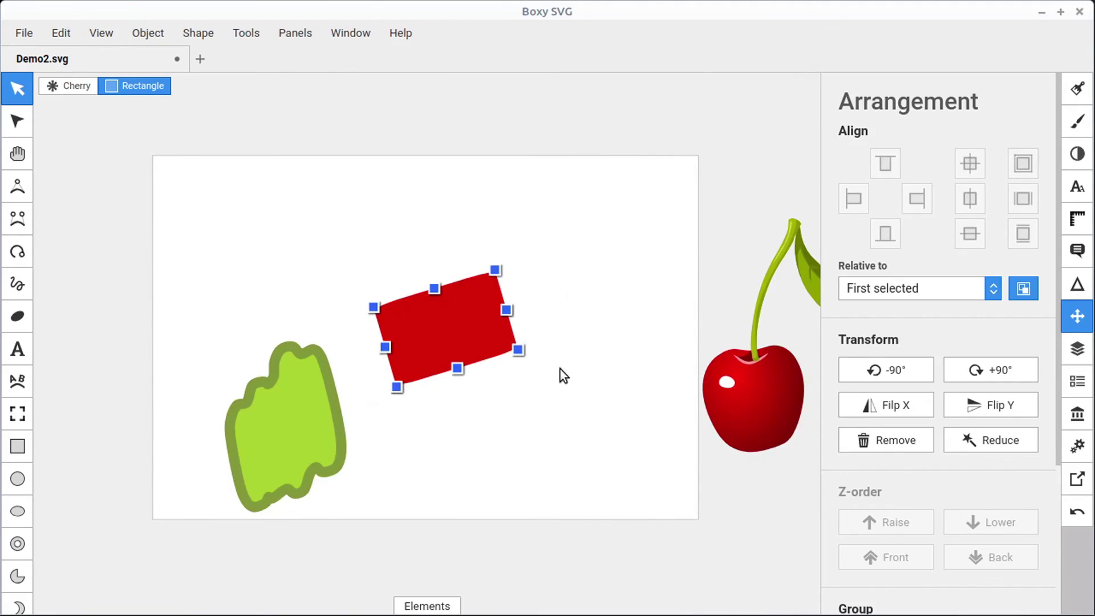
click(579, 406)
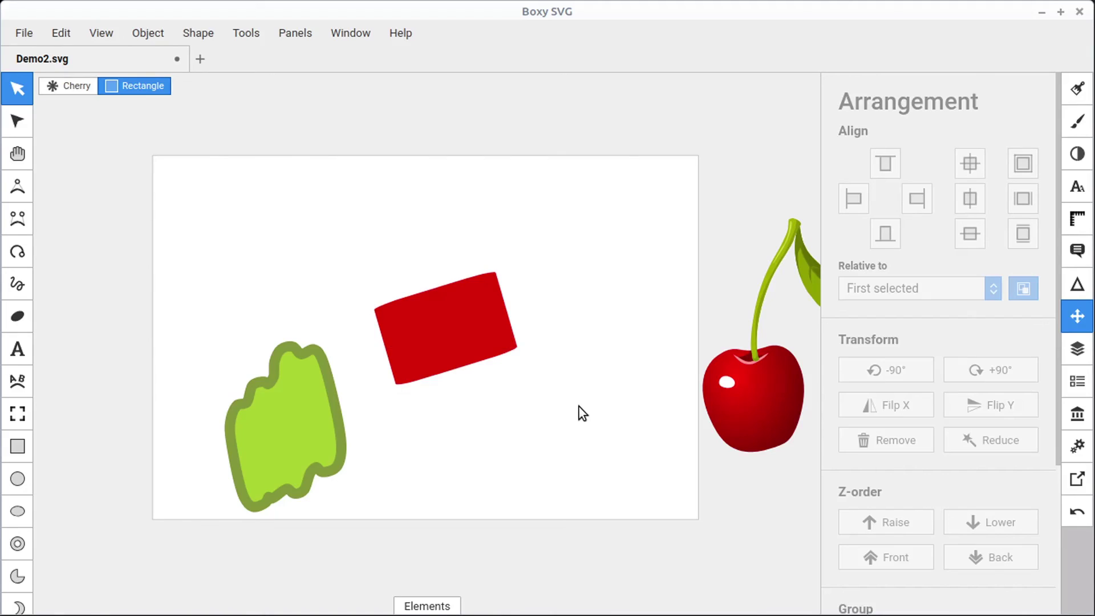